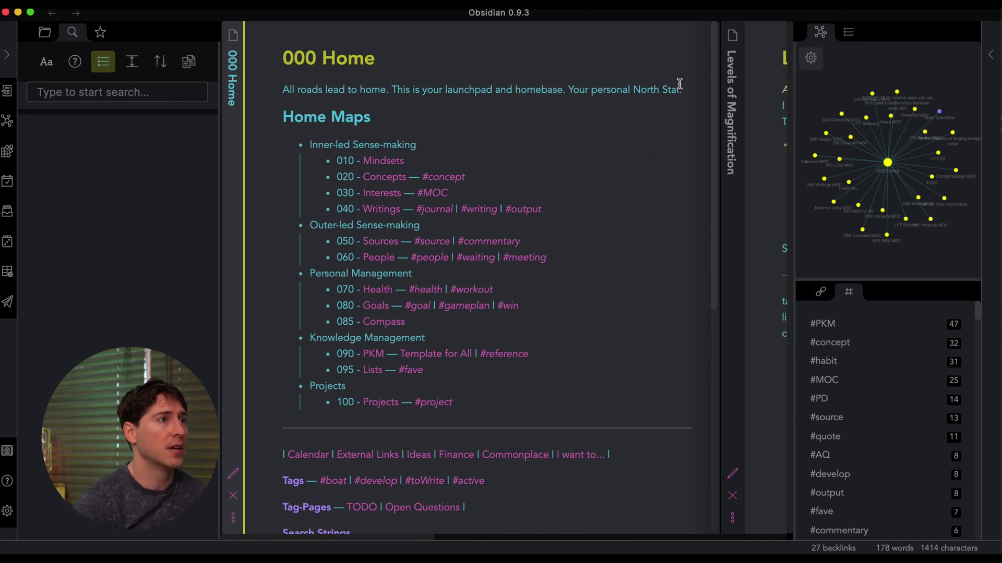
# Show the LYT Kit vault's folders and MOC notes in the file explorer.
pyautogui.click(47, 34)
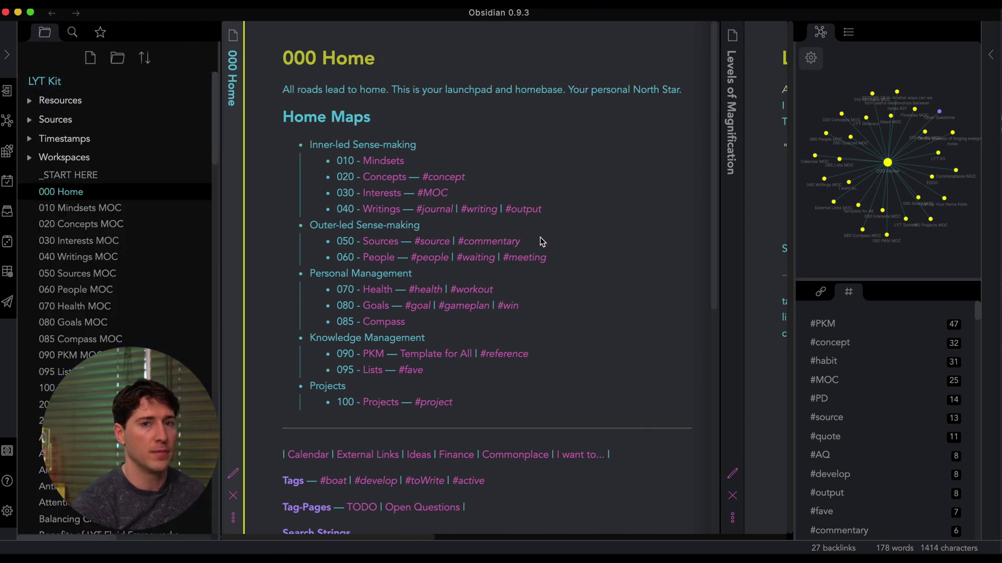
# Toggle the Workspaces core plugin off and back on in Settings, leaving it enabled.
pyautogui.click(7, 514)
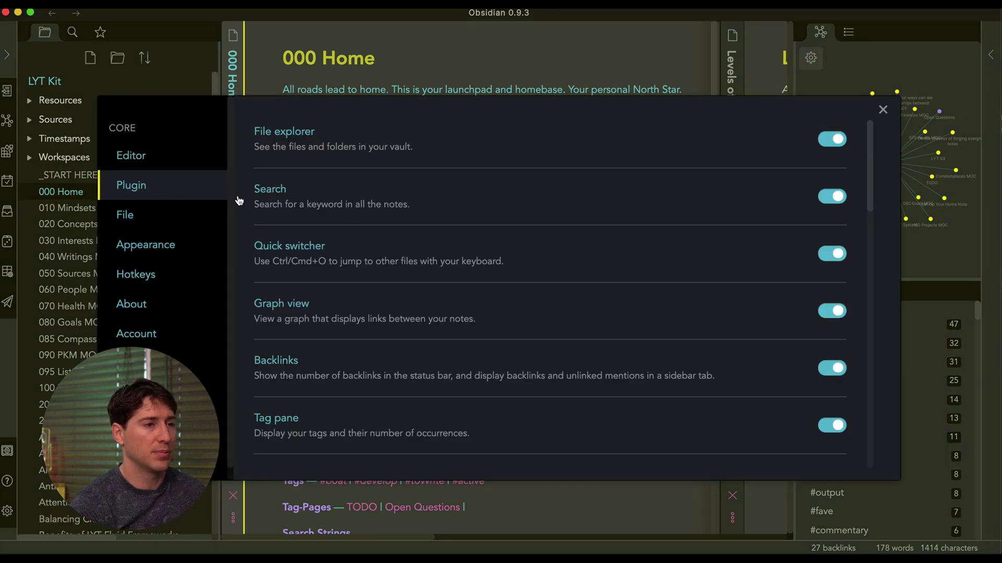
pyautogui.scroll(-10, 453, 265)
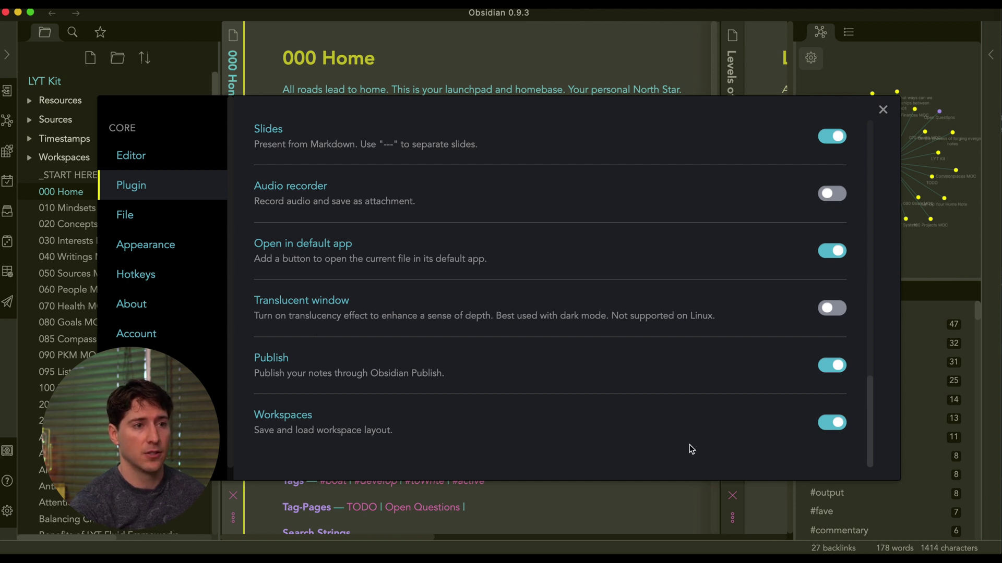
pyautogui.click(833, 422)
pyautogui.click(833, 423)
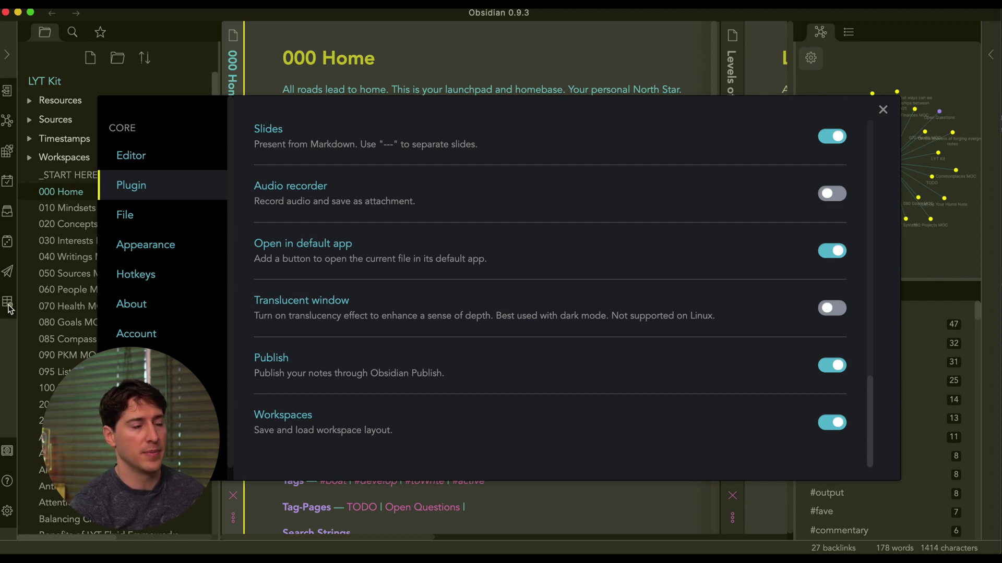
pyautogui.click(524, 35)
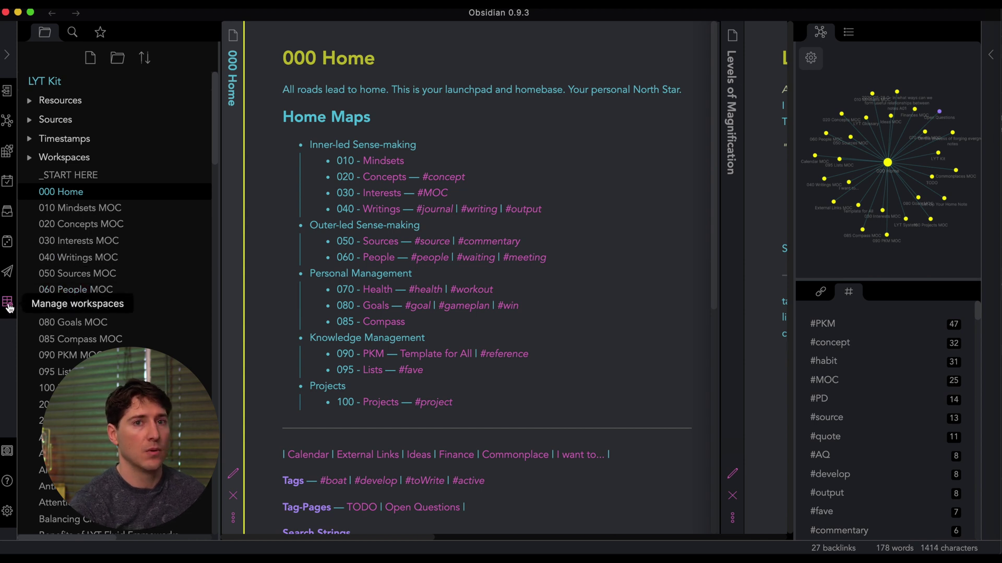
# Save the current layout as a workspace named 'BaseExample' in the workspace manager.
pyautogui.click(8, 302)
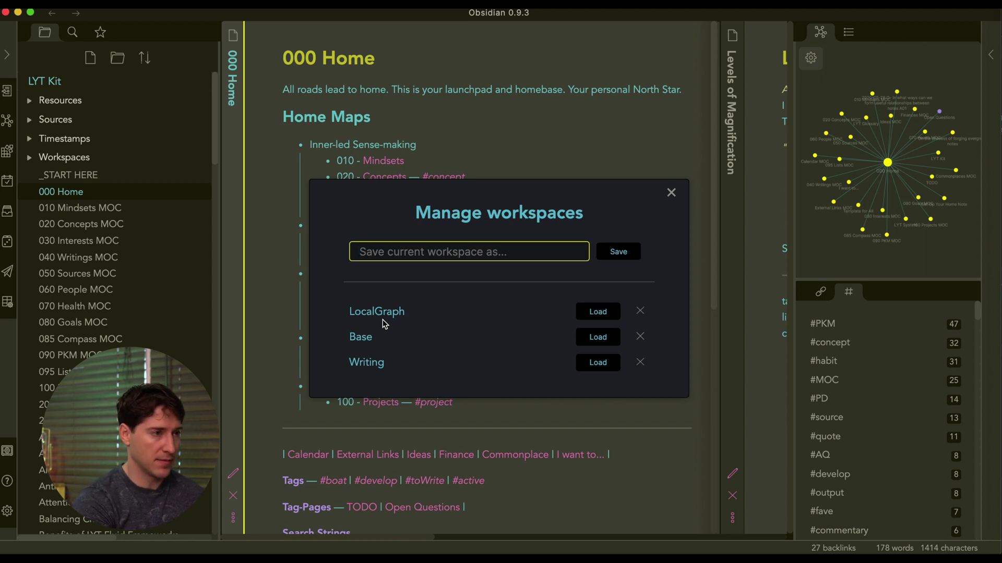
pyautogui.write('Ba')
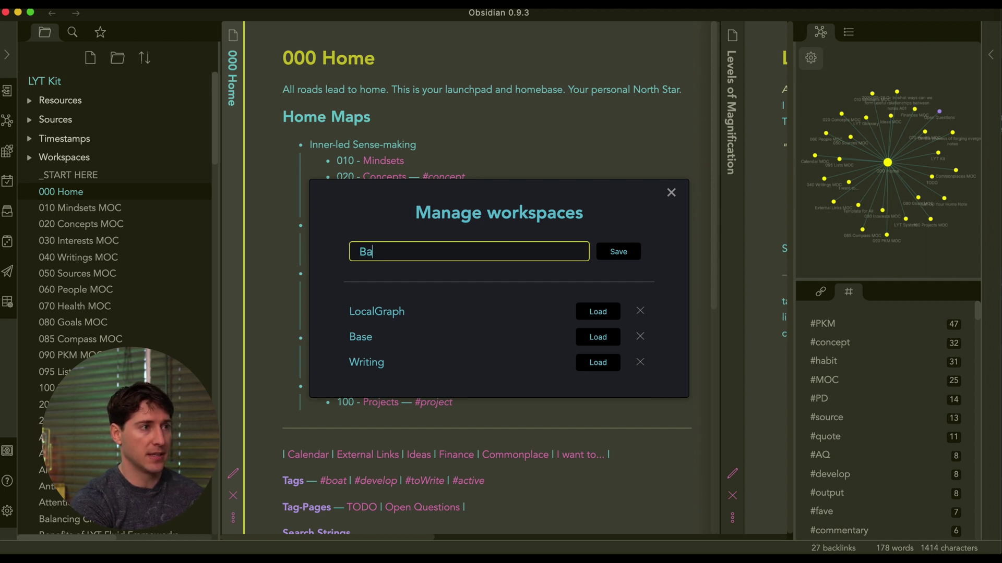
pyautogui.write('seExample')
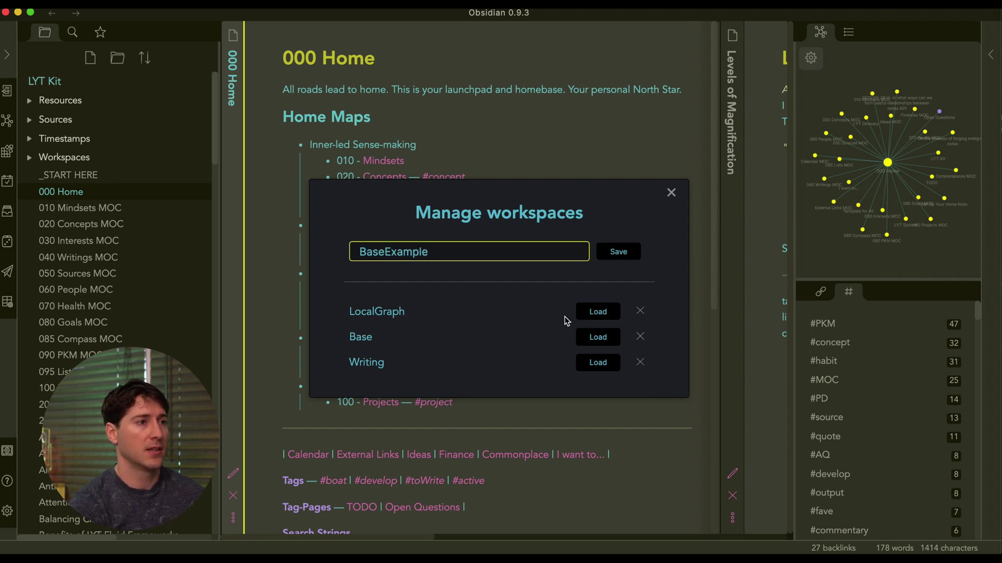
pyautogui.click(631, 255)
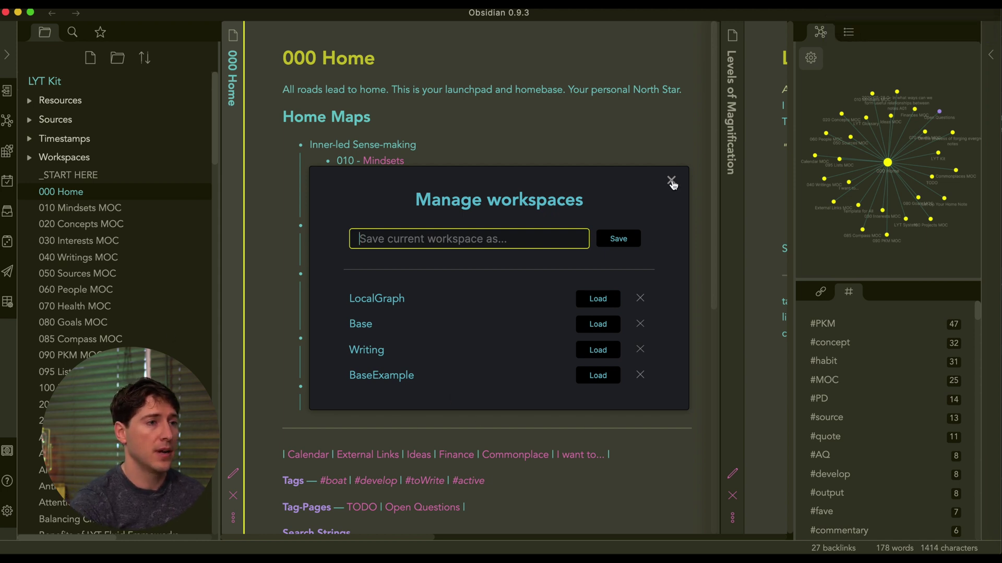
pyautogui.click(672, 182)
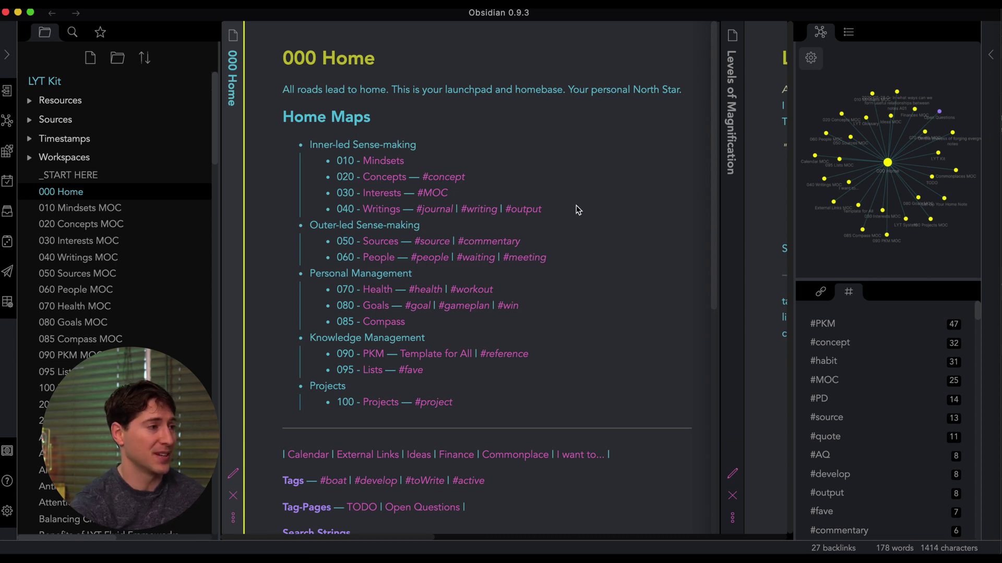
# Assign Shift+Escape as the hotkey for the Load workspace command.
pyautogui.click(7, 515)
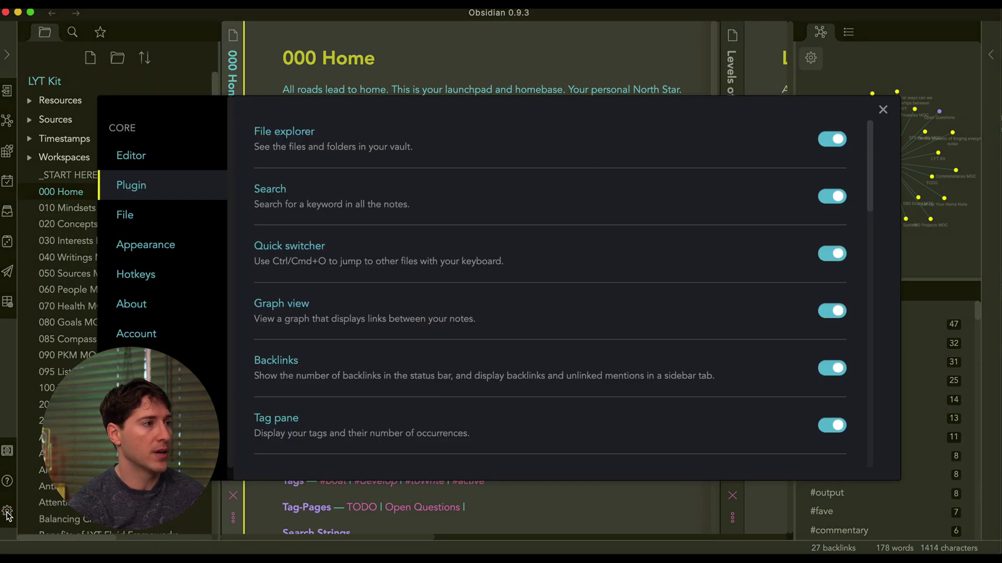
pyautogui.click(148, 276)
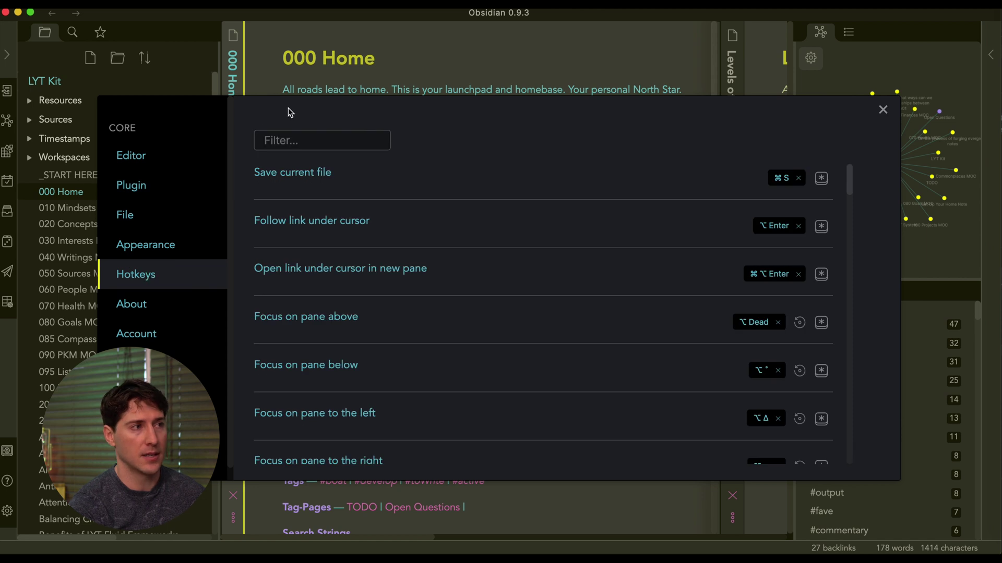
pyautogui.click(290, 139)
pyautogui.write('works')
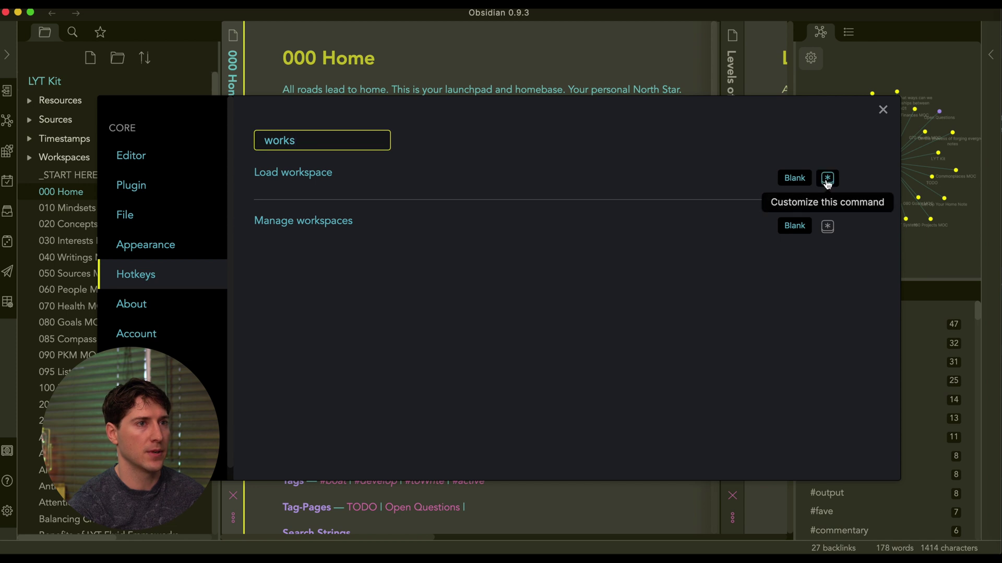
pyautogui.click(828, 179)
pyautogui.hotkey('shift', 'Escape')
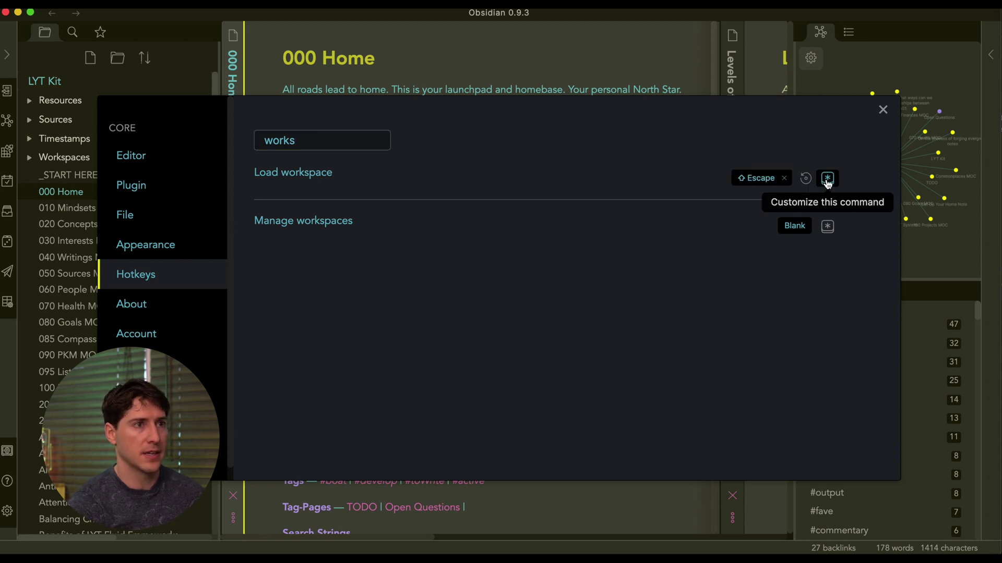
pyautogui.click(882, 110)
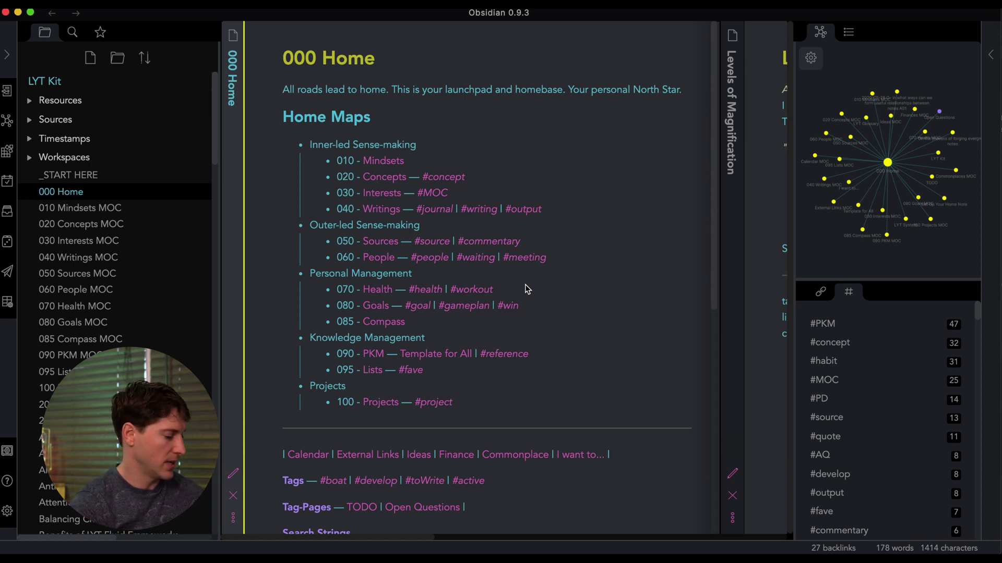
# Load the Writing workspace, then switch back to the Base workspace.
pyautogui.hotkey('shift', 'Escape')
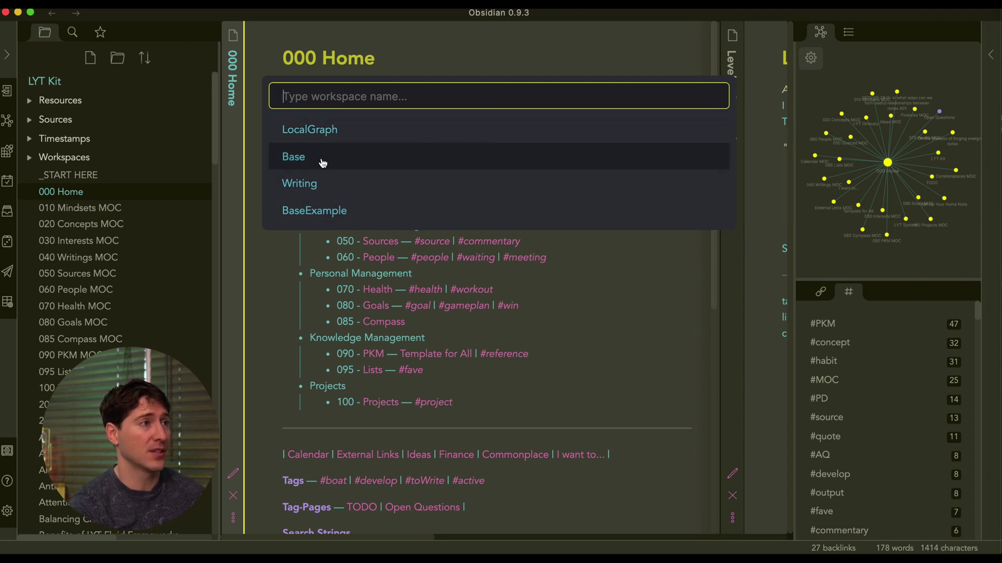
pyautogui.click(307, 186)
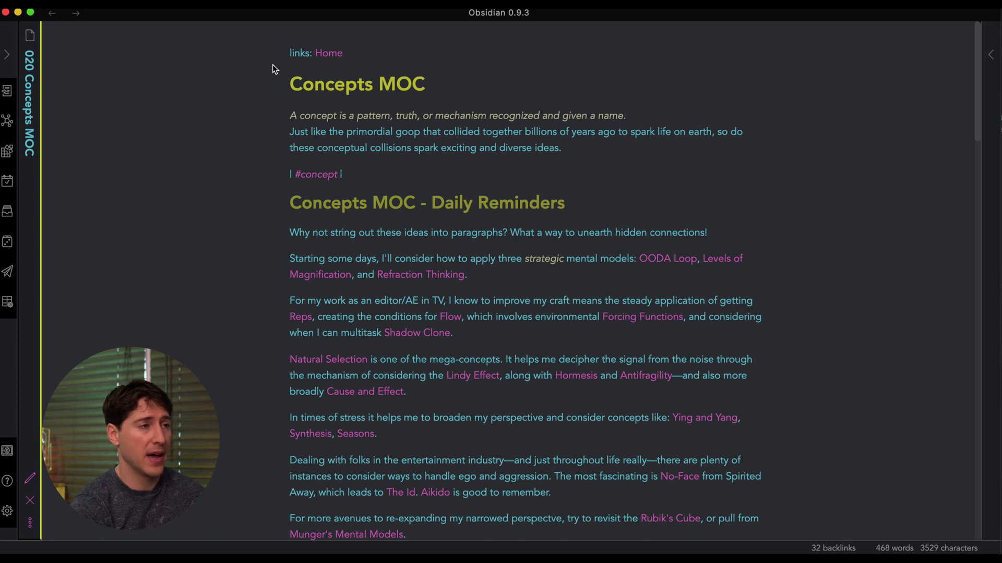
pyautogui.press('super+alt+w')
pyautogui.click(318, 166)
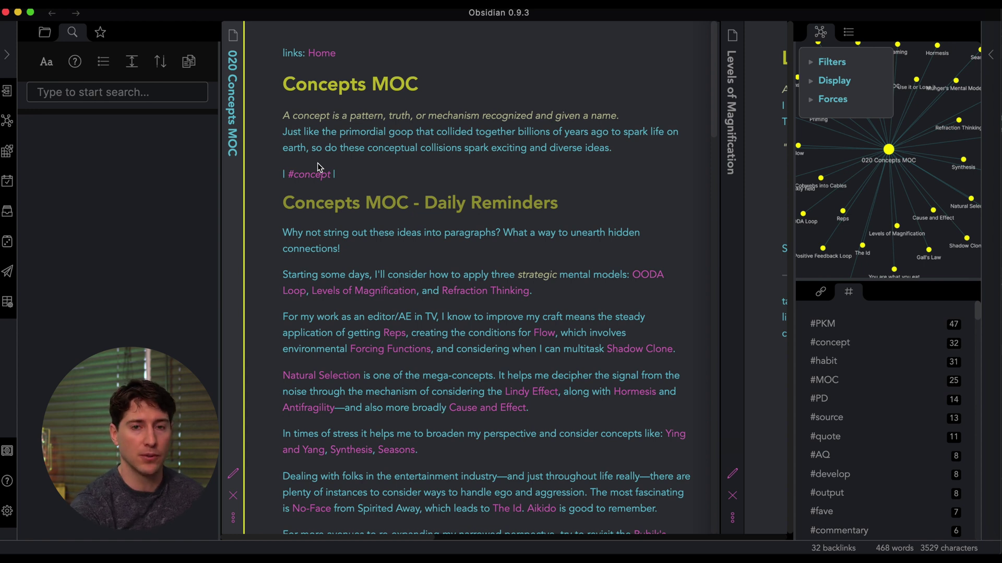
pyautogui.press('super+shift+w')
# Load the LocalGraph workspace and focus the Levels of Magnification and Refraction Thinking panes.
pyautogui.click(318, 133)
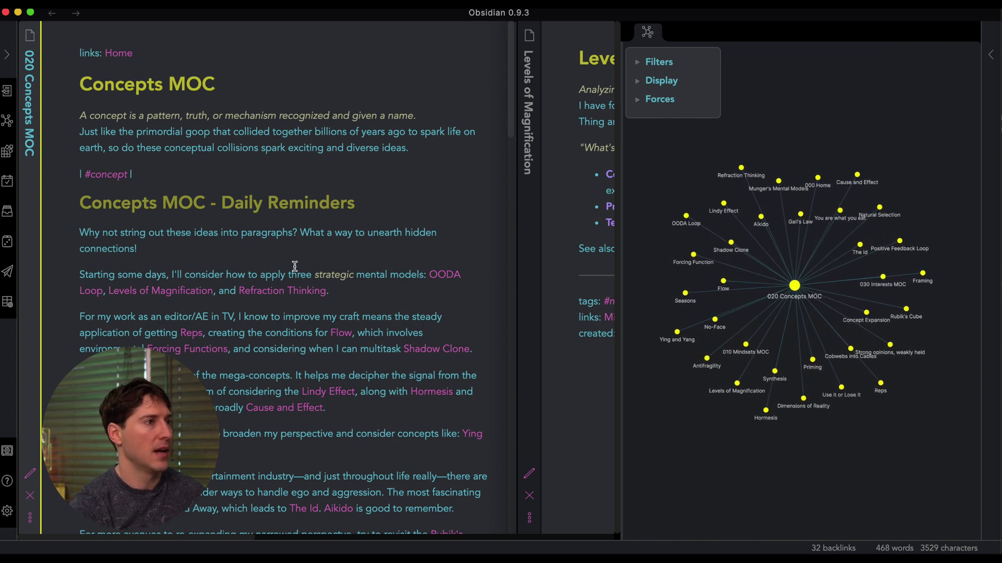
pyautogui.hscroll(5, 424, 251)
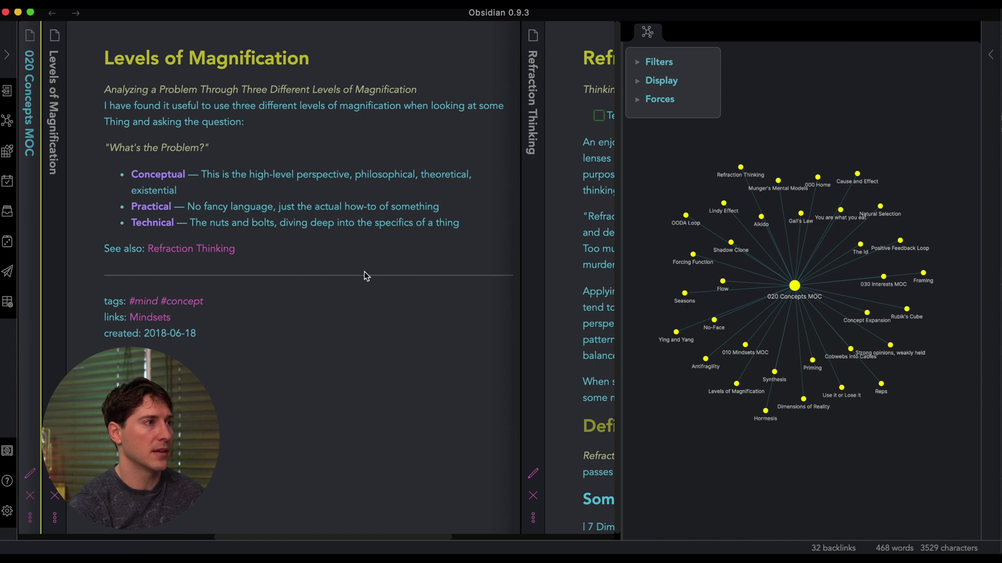
pyautogui.hscroll(-8, 366, 274)
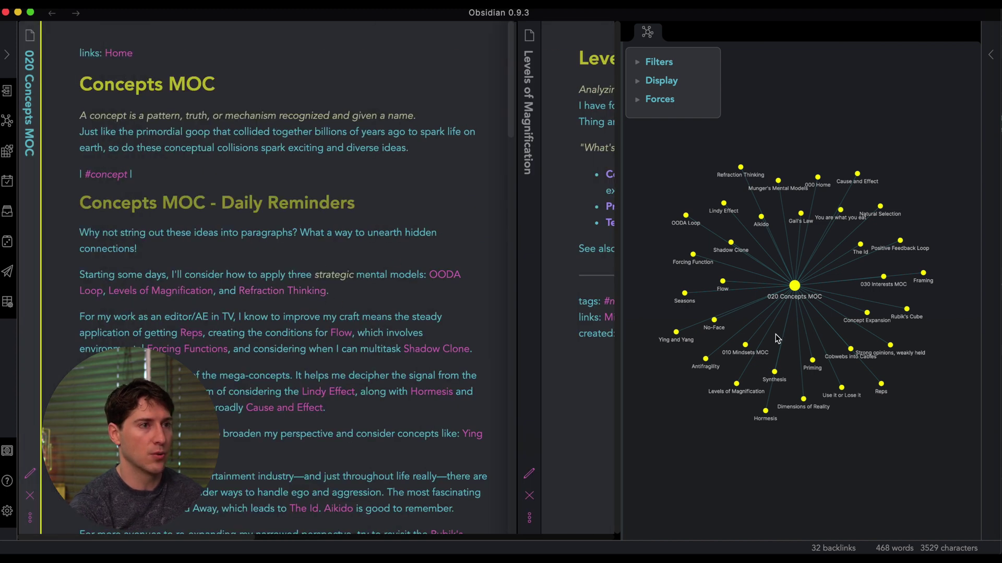
pyautogui.click(570, 196)
pyautogui.hscroll(8, 548, 174)
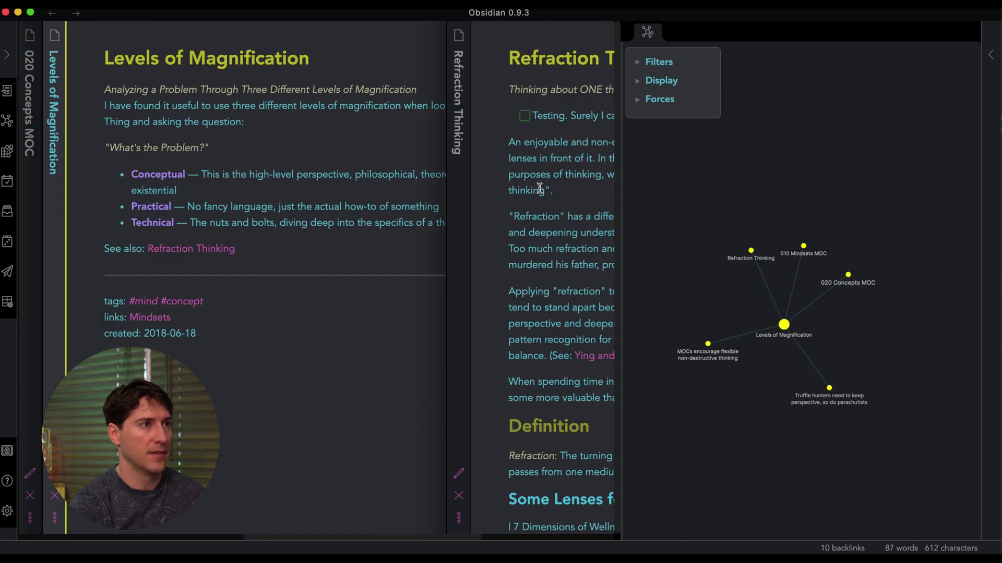
pyautogui.click(337, 217)
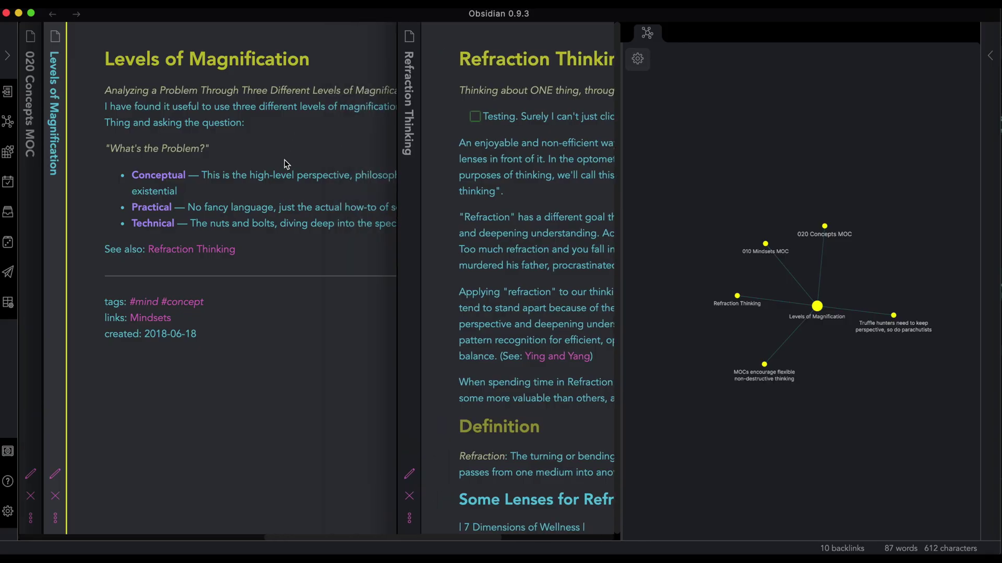
pyautogui.hscroll(-10, 241, 212)
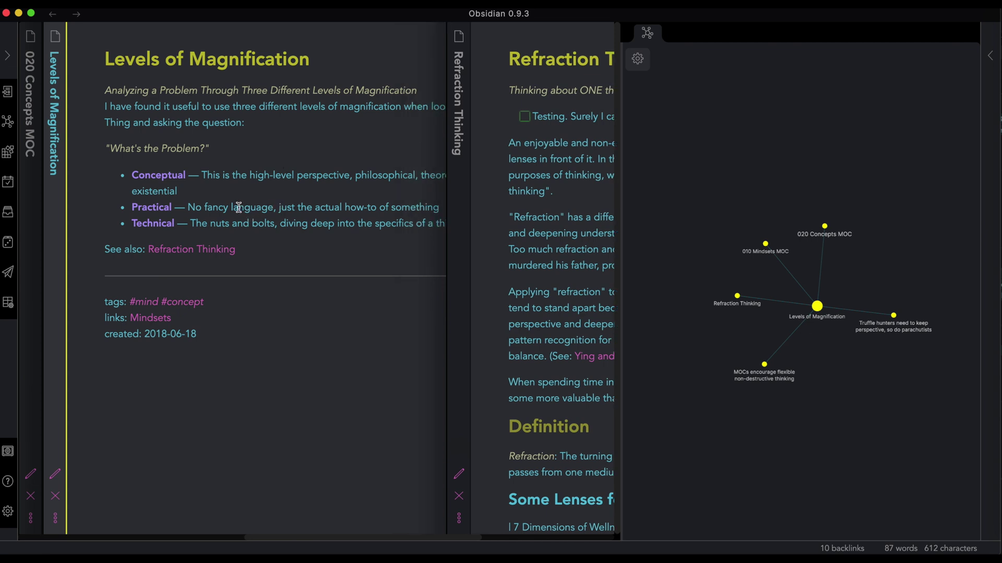
pyautogui.hscroll(-5, 240, 209)
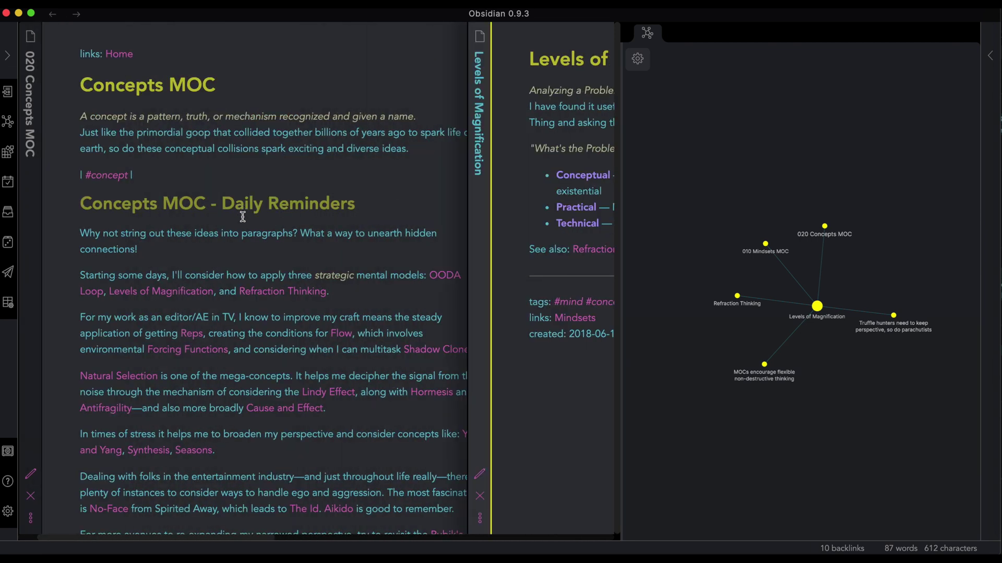
# Focus the Concepts MOC note and scroll down through its contents.
pyautogui.click(204, 258)
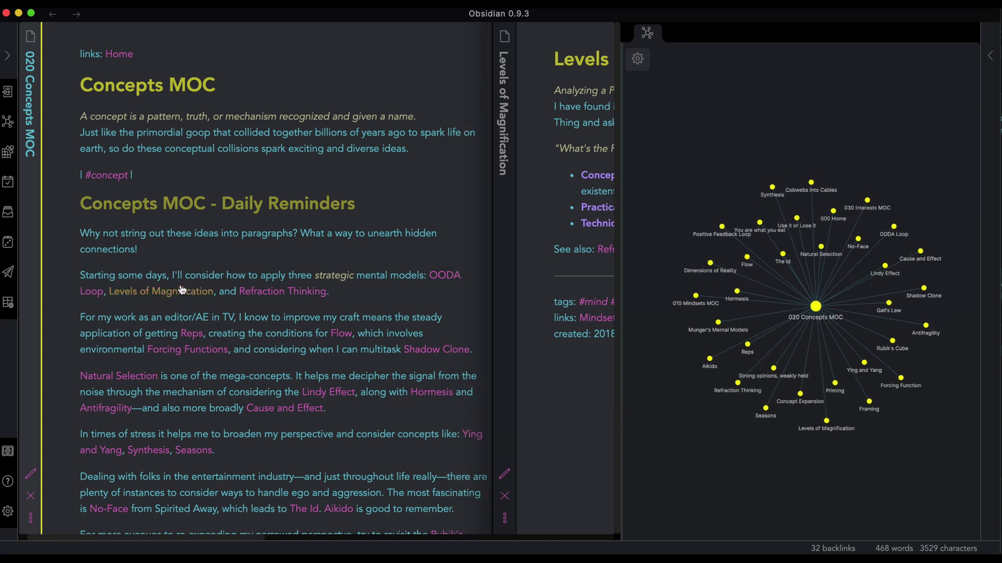
pyautogui.moveTo(179, 293)
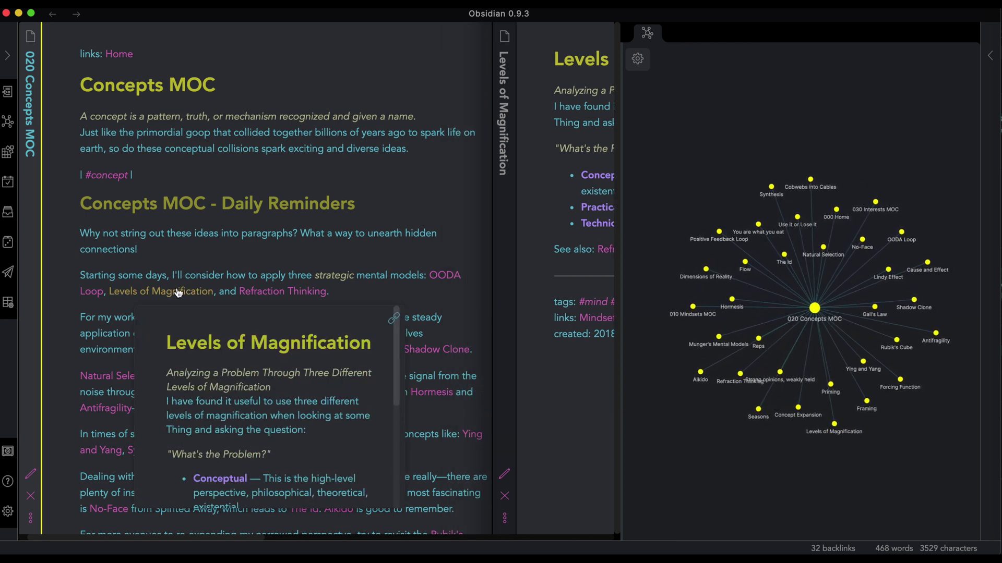
pyautogui.scroll(-10, 265, 362)
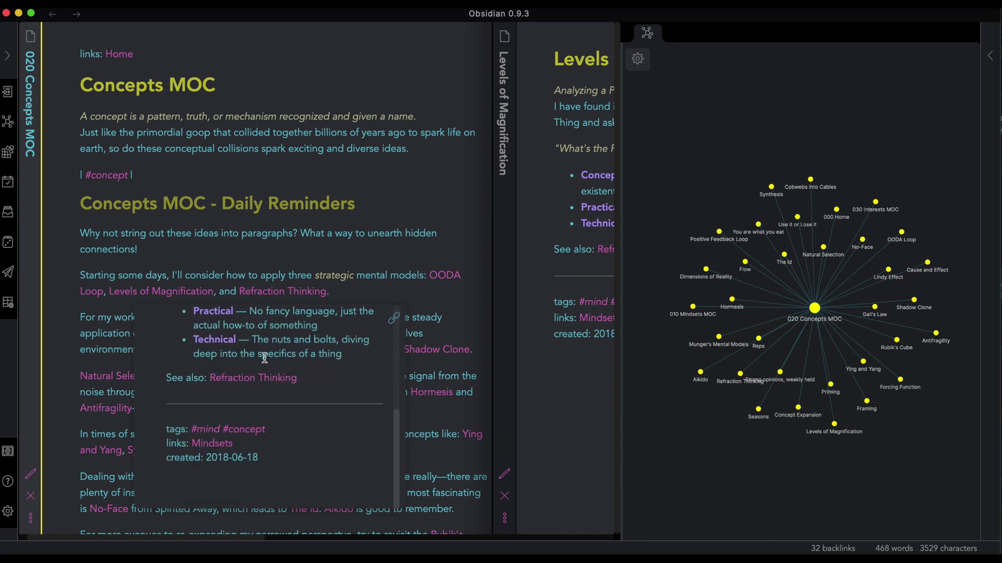
pyautogui.moveTo(252, 382)
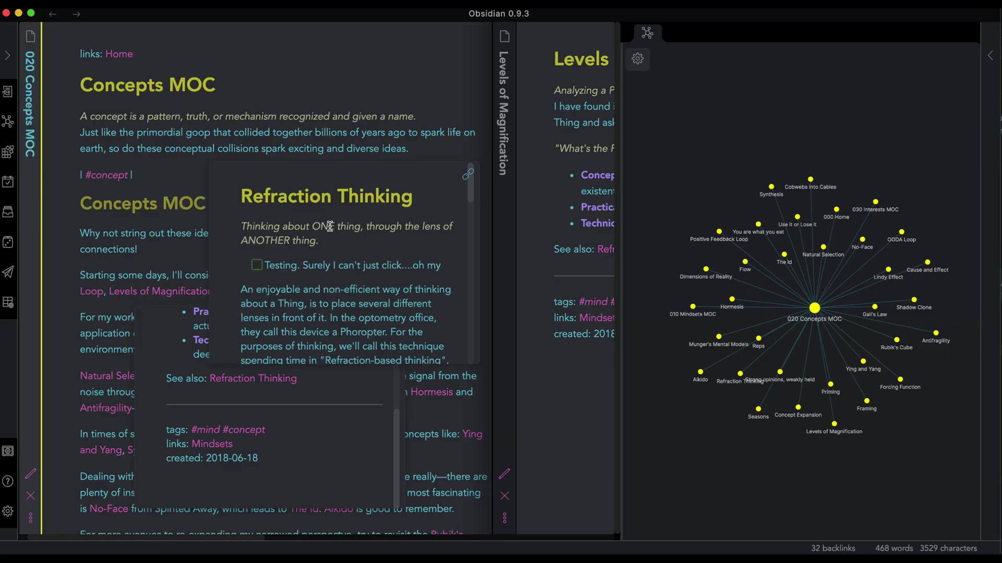
pyautogui.scroll(-8, 332, 251)
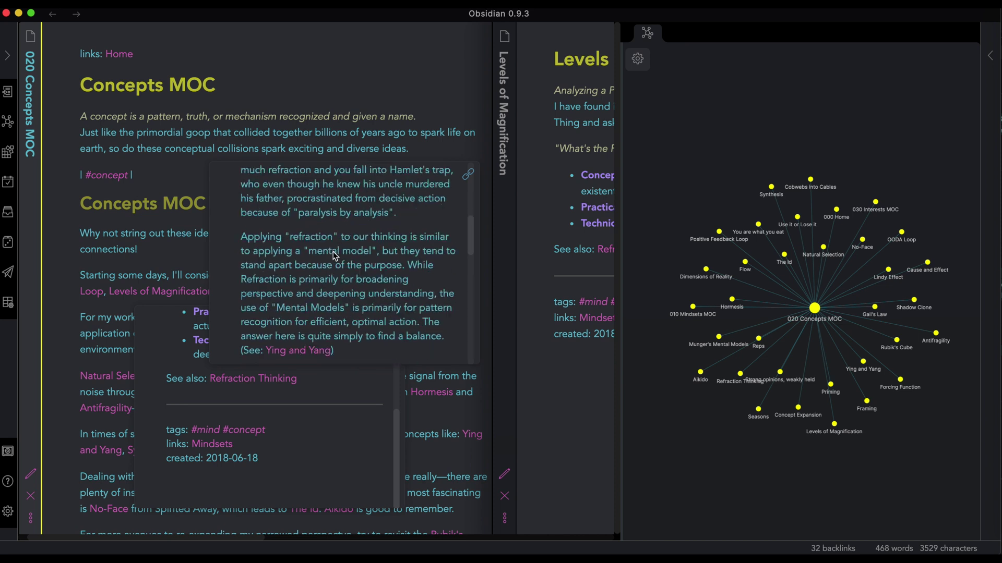
pyautogui.moveTo(304, 209)
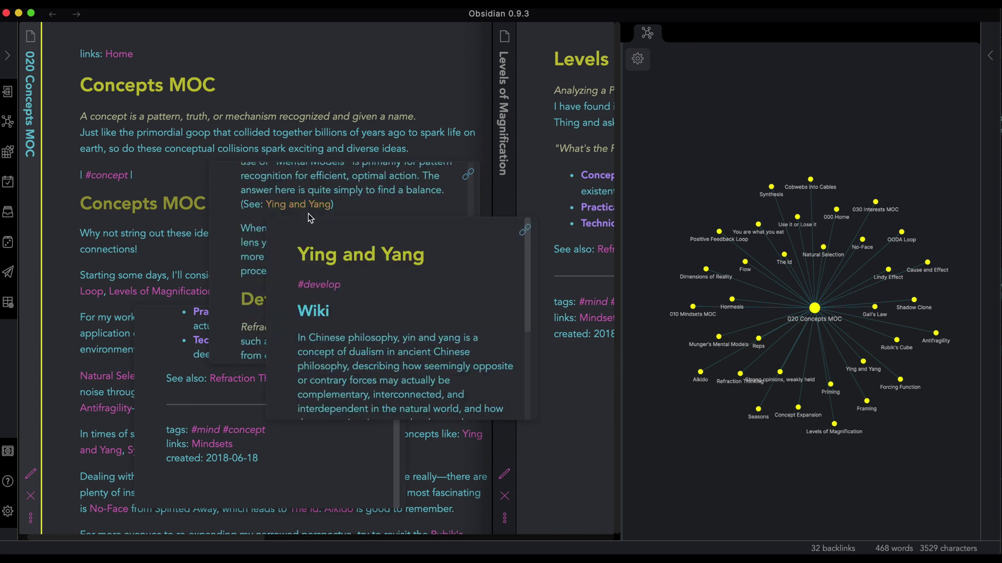
pyautogui.scroll(-5, 358, 263)
pyautogui.moveTo(340, 306)
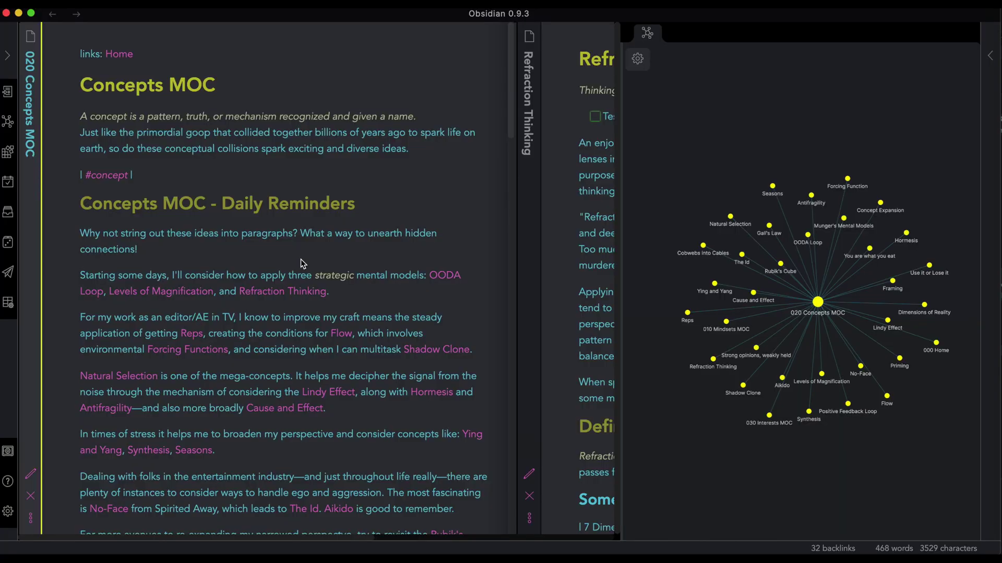
pyautogui.moveTo(292, 297)
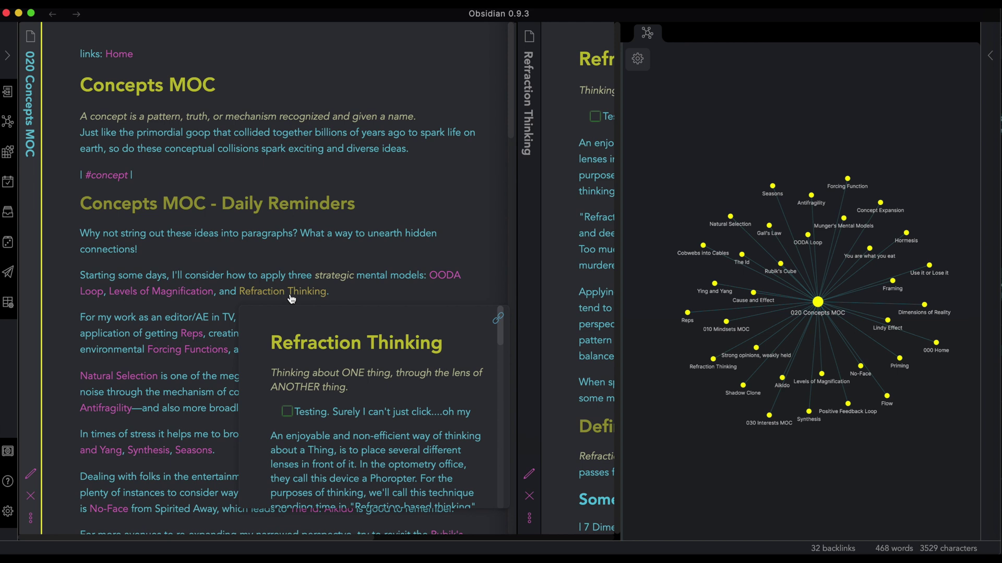
# Open Refraction Thinking in its own pane and toggle its Testing task on and off.
pyautogui.click(593, 155)
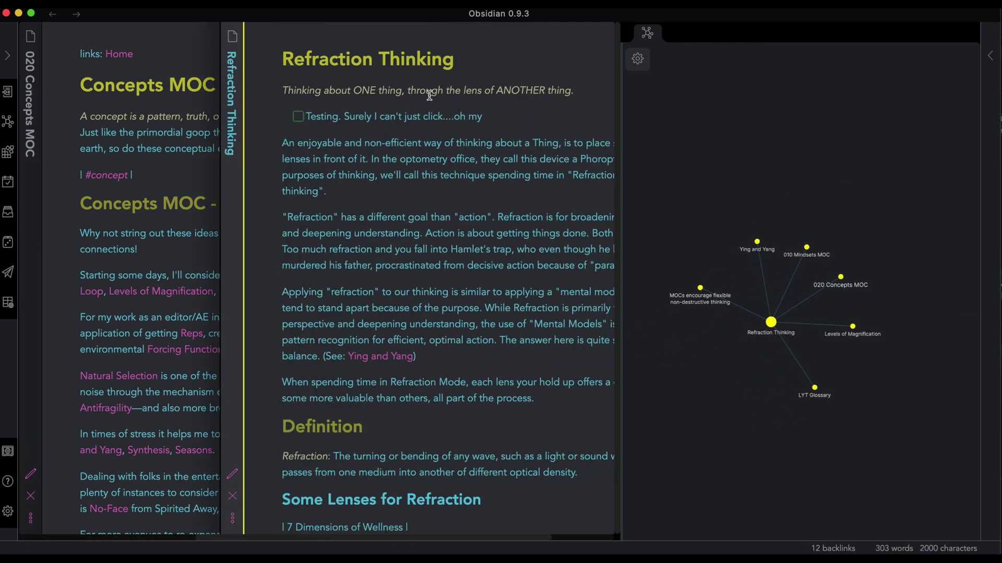
pyautogui.click(301, 118)
pyautogui.click(300, 118)
pyautogui.click(300, 118)
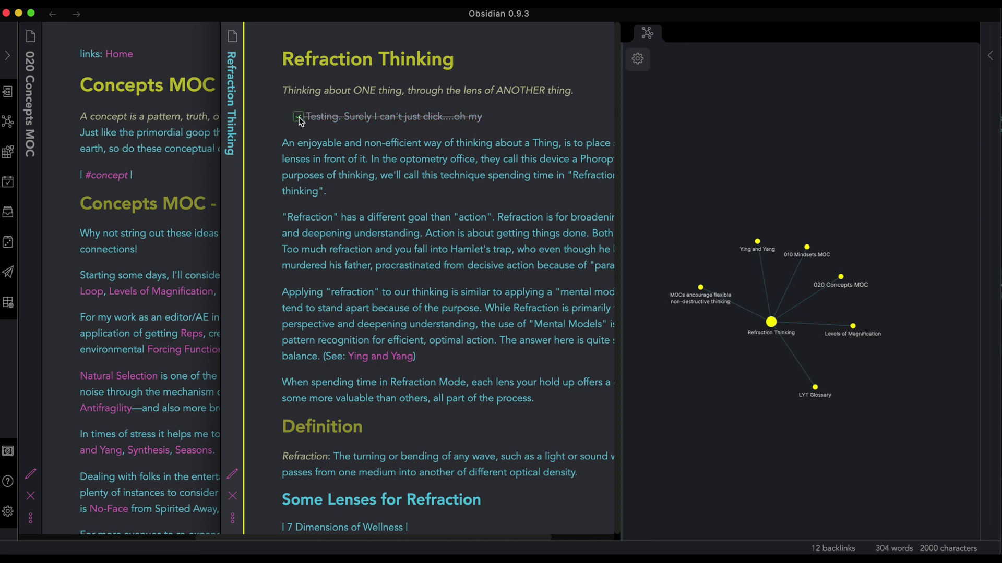
pyautogui.click(300, 118)
# Return to Concepts MOC and tick the Testing task from the Refraction Thinking preview.
pyautogui.hscroll(-5, 368, 151)
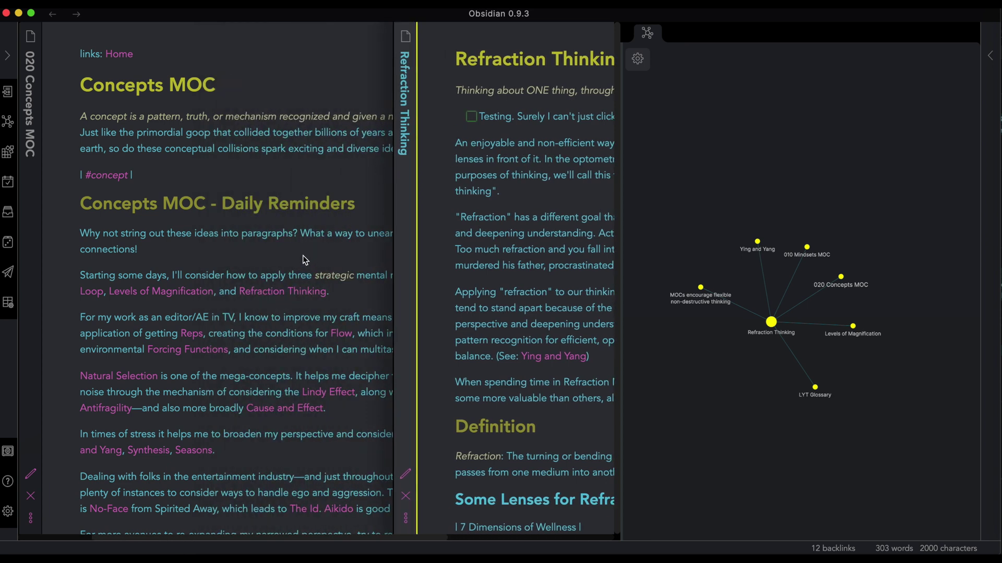
pyautogui.click(305, 261)
pyautogui.moveTo(281, 293)
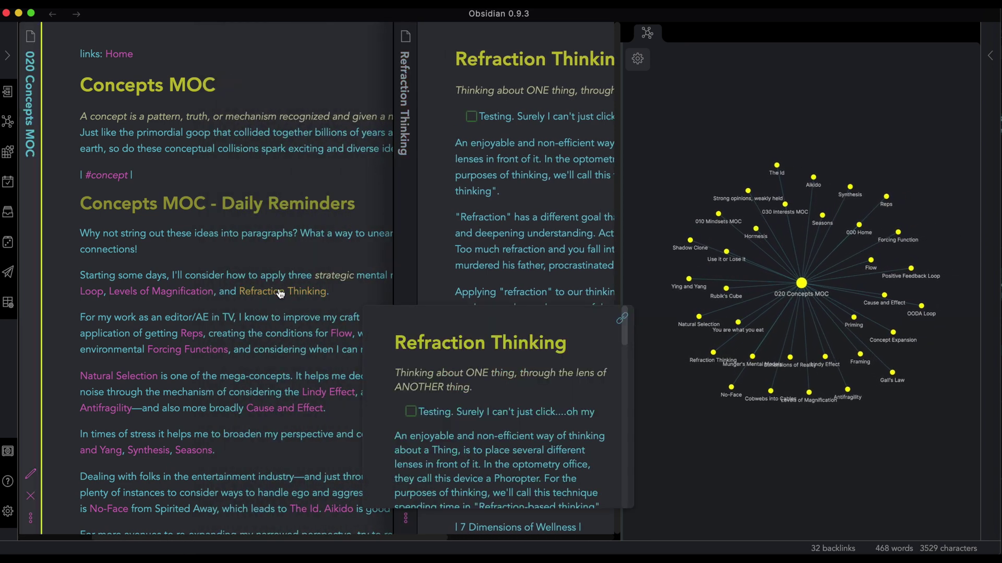
pyautogui.click(412, 413)
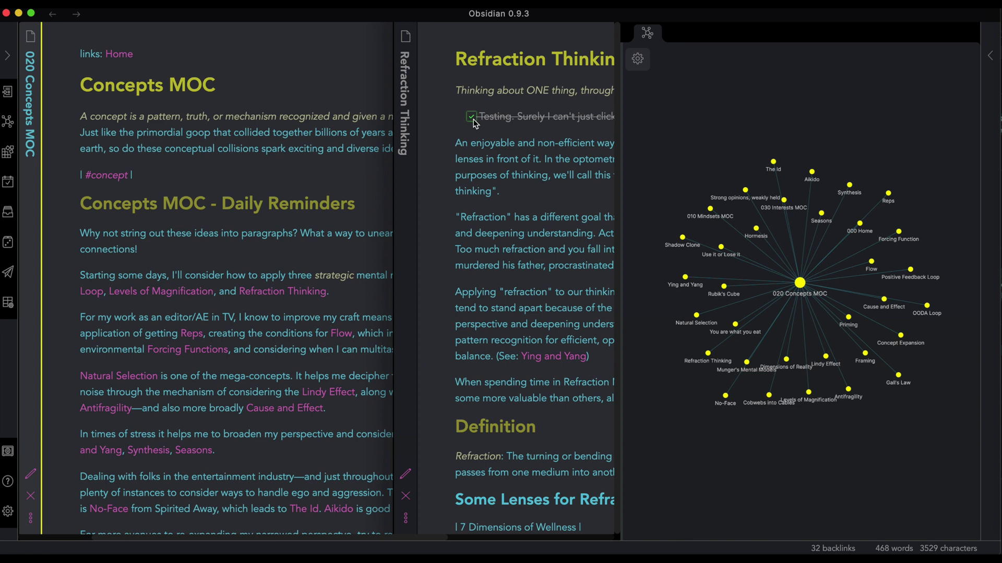
pyautogui.moveTo(335, 333)
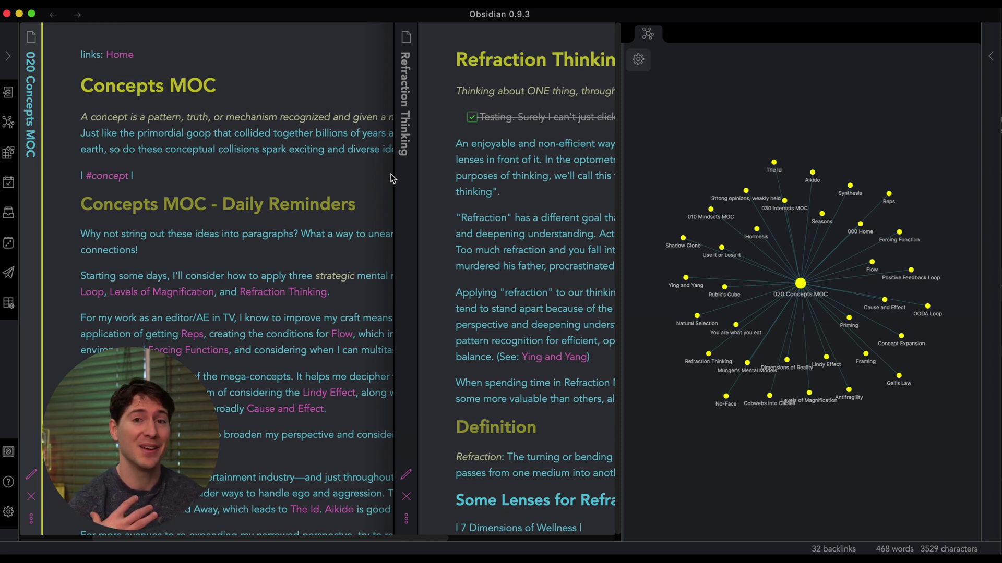
# Load the Base workspace and search the vault for 'flow'.
pyautogui.press('super+alt+w')
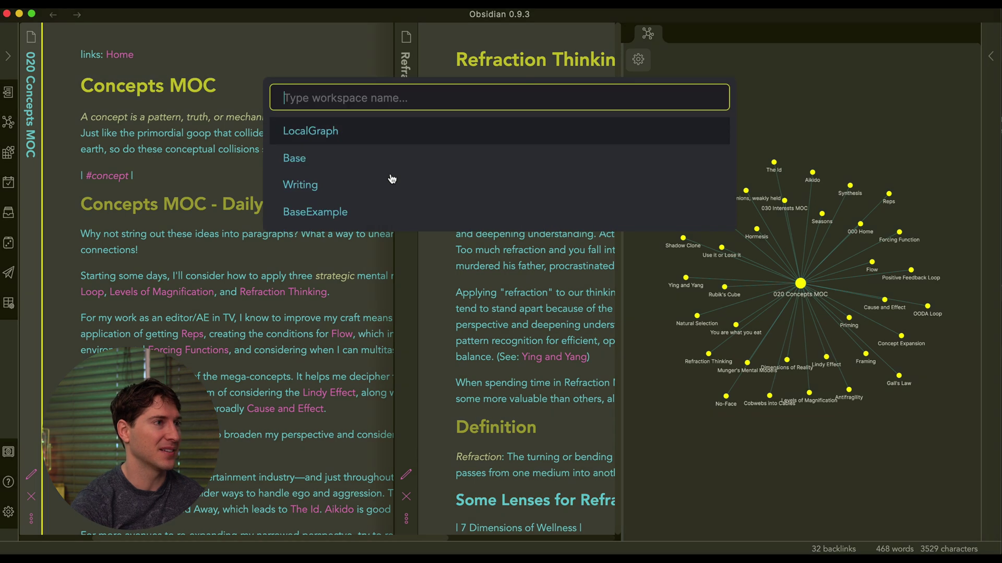
pyautogui.click(309, 159)
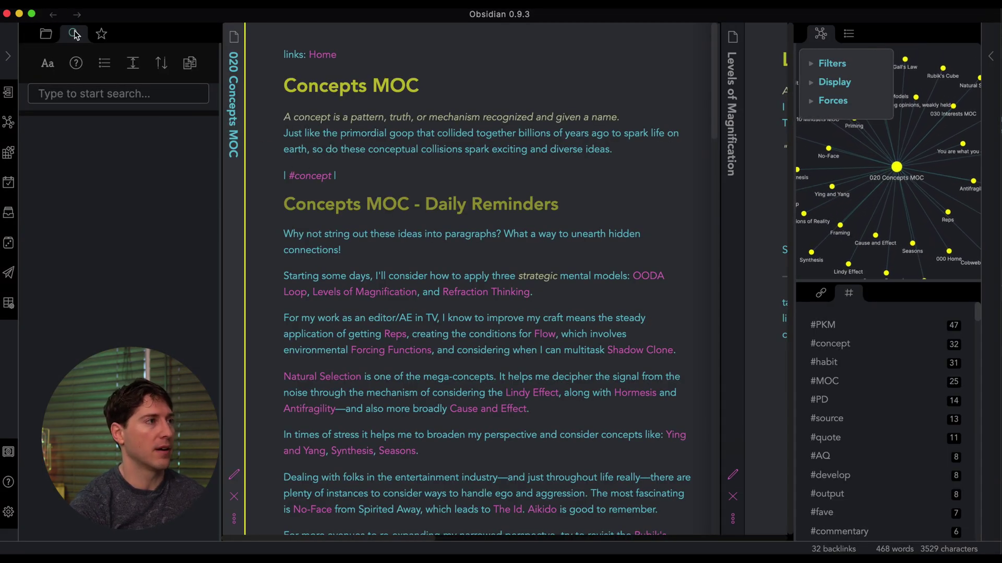
pyautogui.click(50, 34)
pyautogui.click(68, 34)
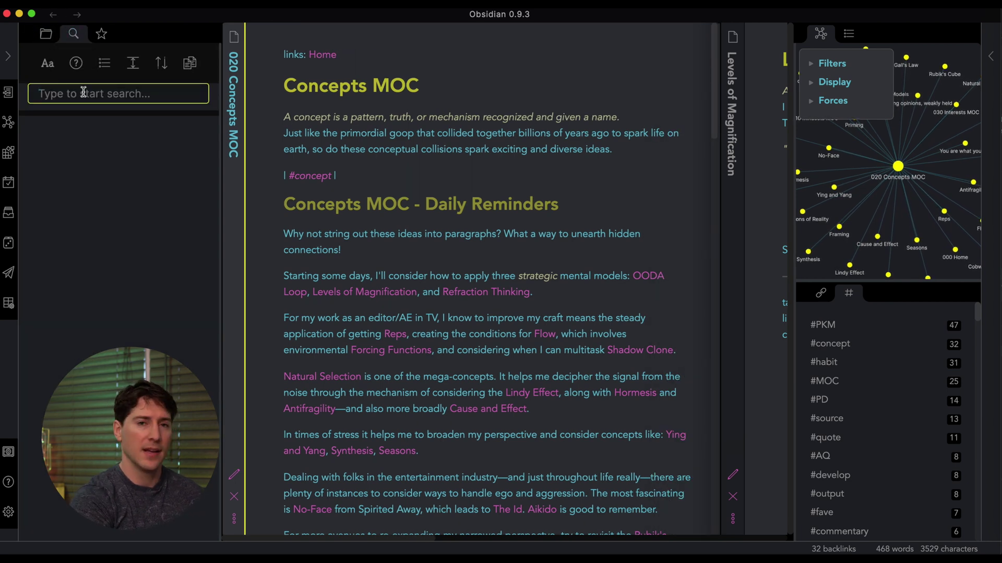
pyautogui.write('flow')
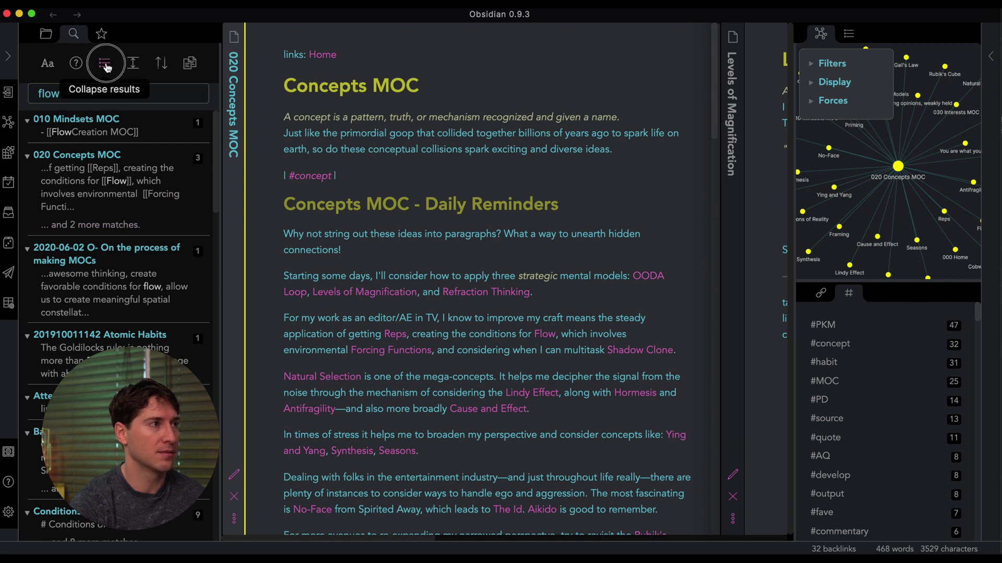
pyautogui.click(106, 64)
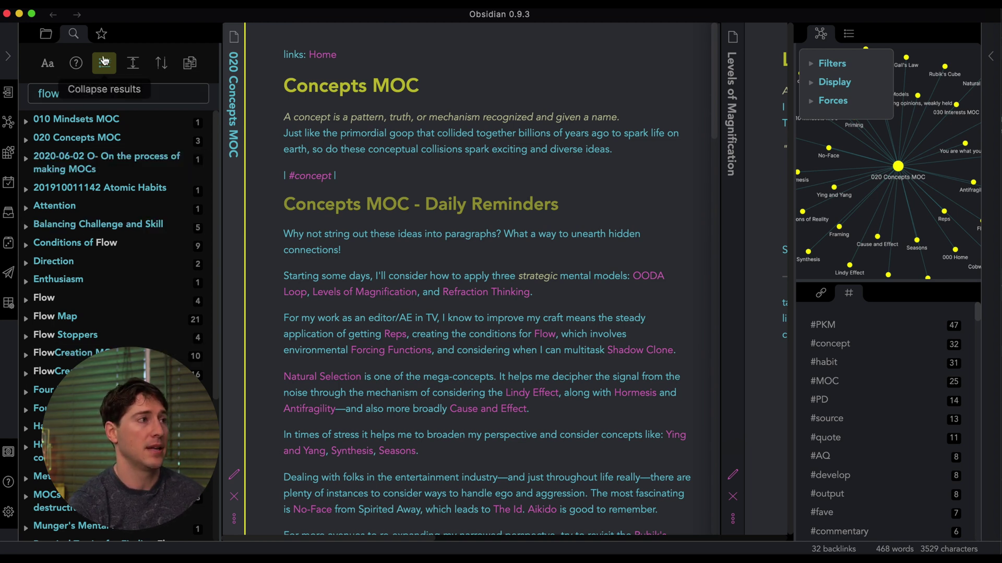
pyautogui.click(105, 63)
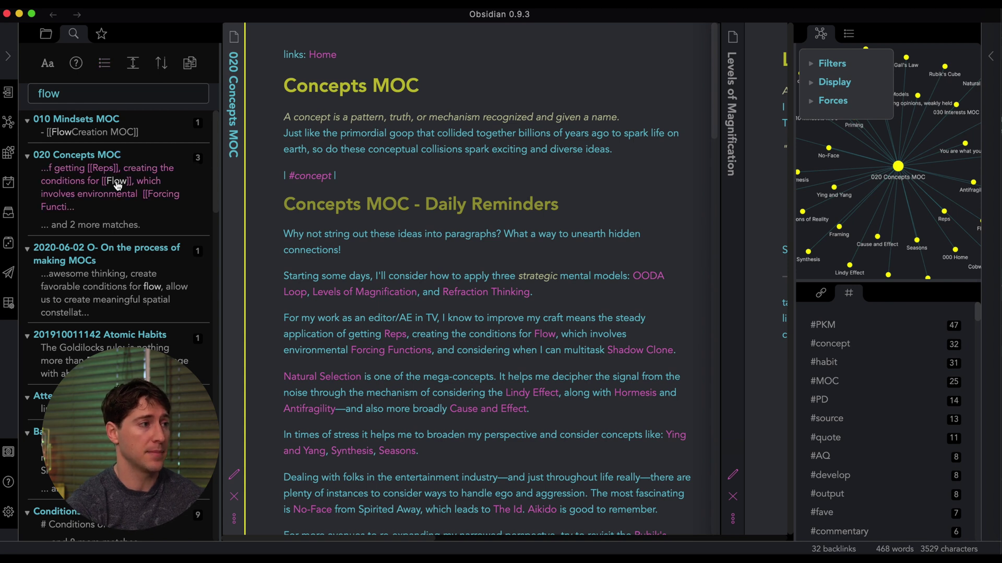
pyautogui.scroll(-7, 116, 185)
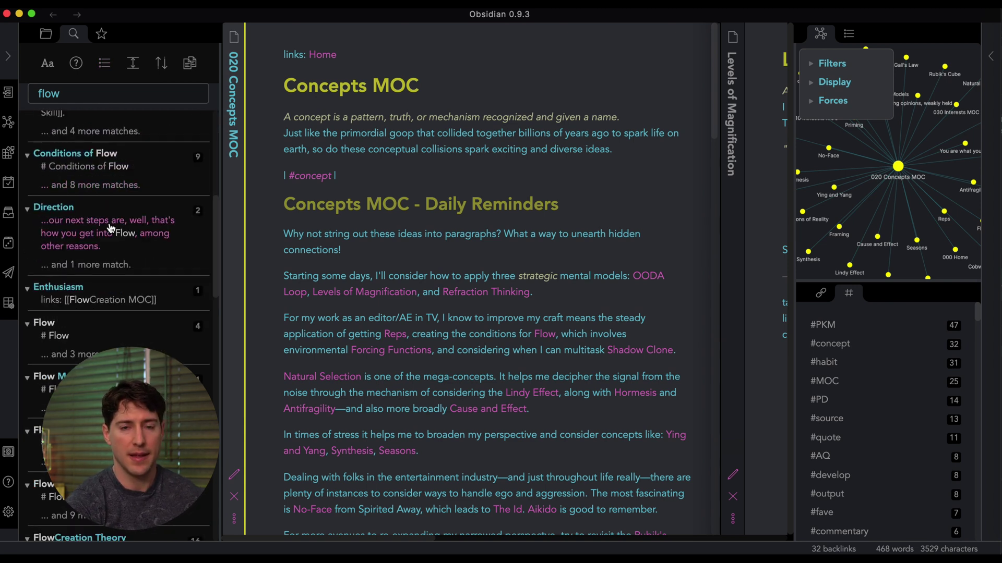
pyautogui.scroll(7, 126, 142)
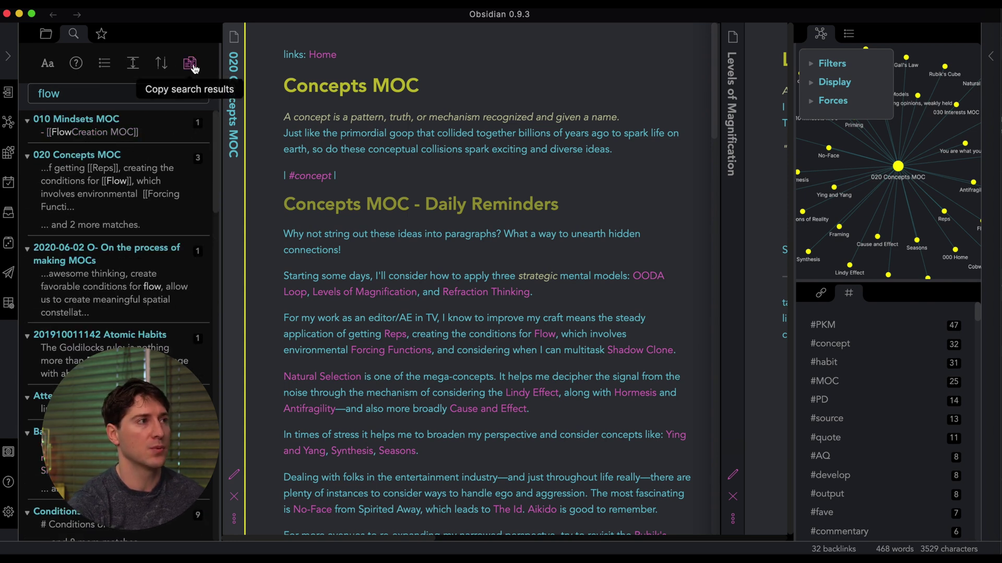
pyautogui.click(191, 64)
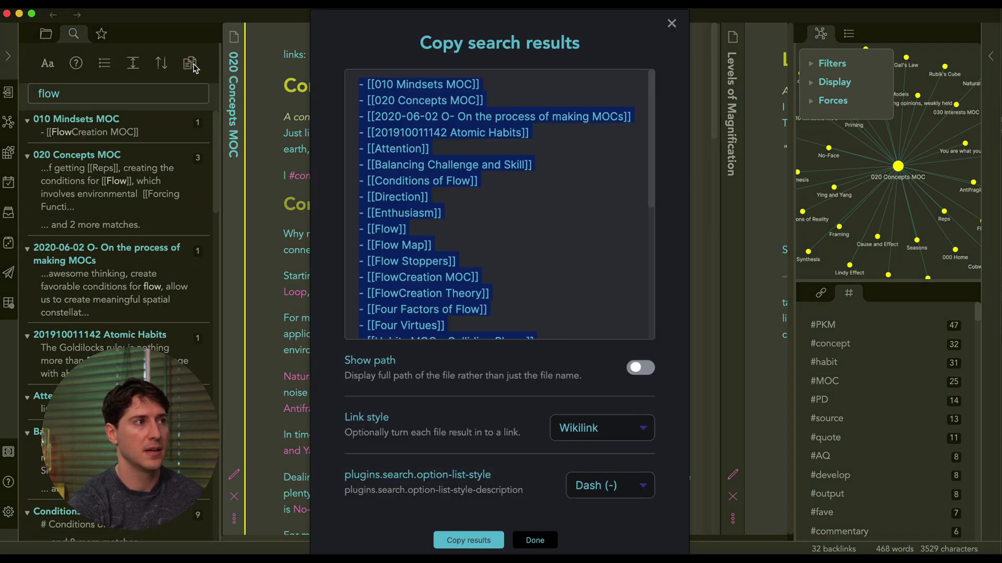
# Set the copied results to plain note names with no list bullets.
pyautogui.click(644, 433)
pyautogui.click(634, 414)
pyautogui.click(618, 485)
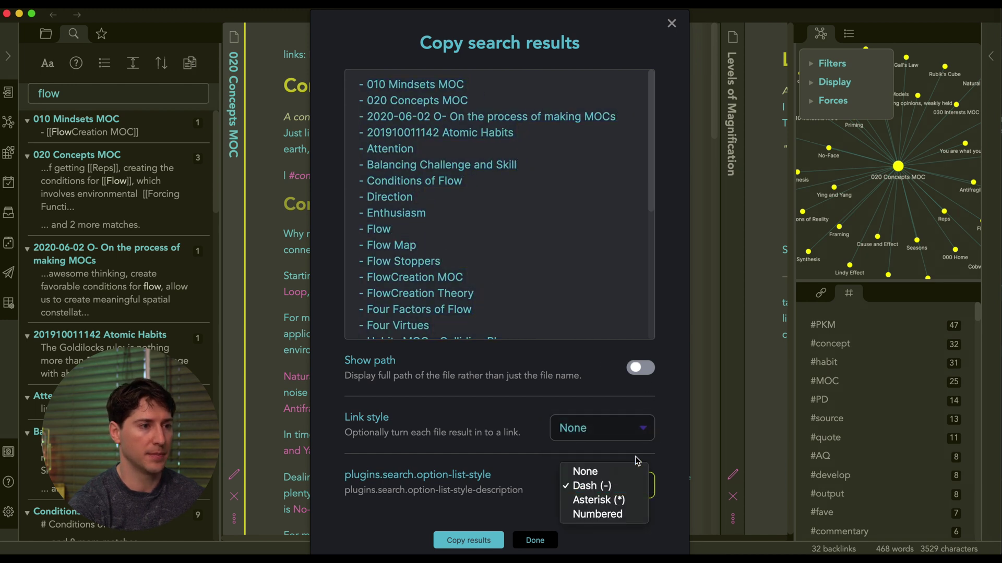
pyautogui.click(615, 472)
pyautogui.click(409, 108)
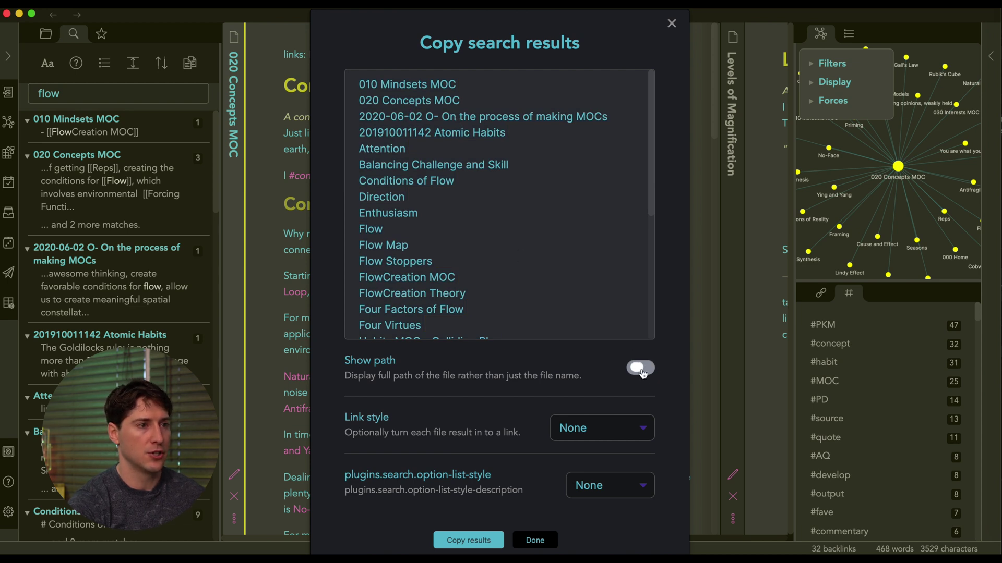
# Try including full file paths, then turn Show path off again.
pyautogui.click(641, 369)
pyautogui.moveTo(360, 134); pyautogui.dragTo(431, 136)
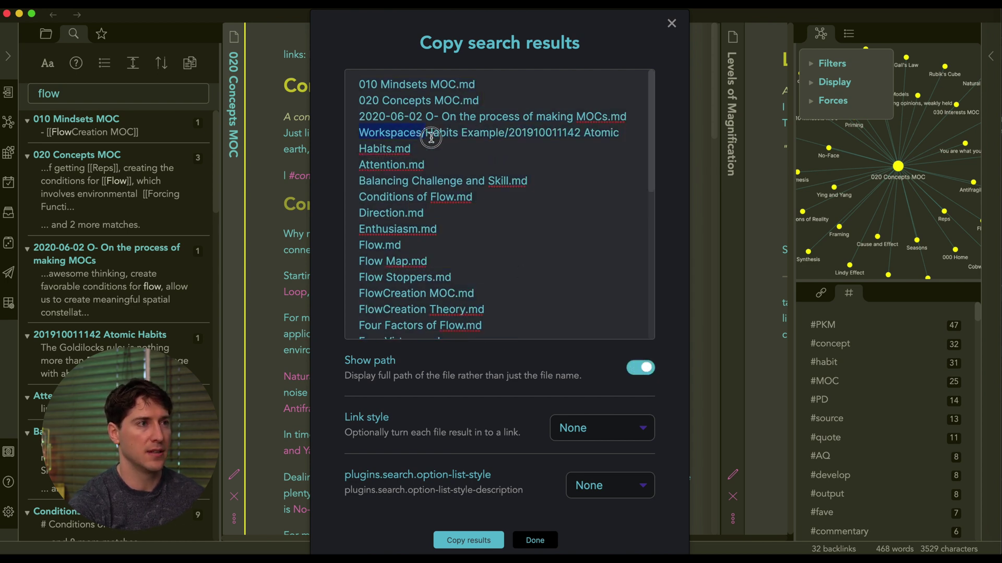
pyautogui.tripleClick(431, 137)
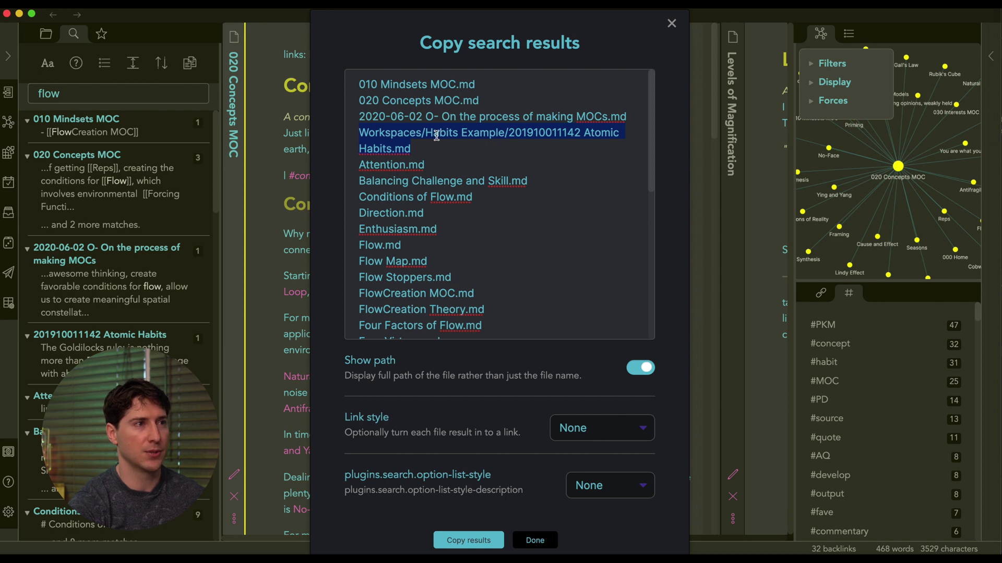
pyautogui.click(531, 139)
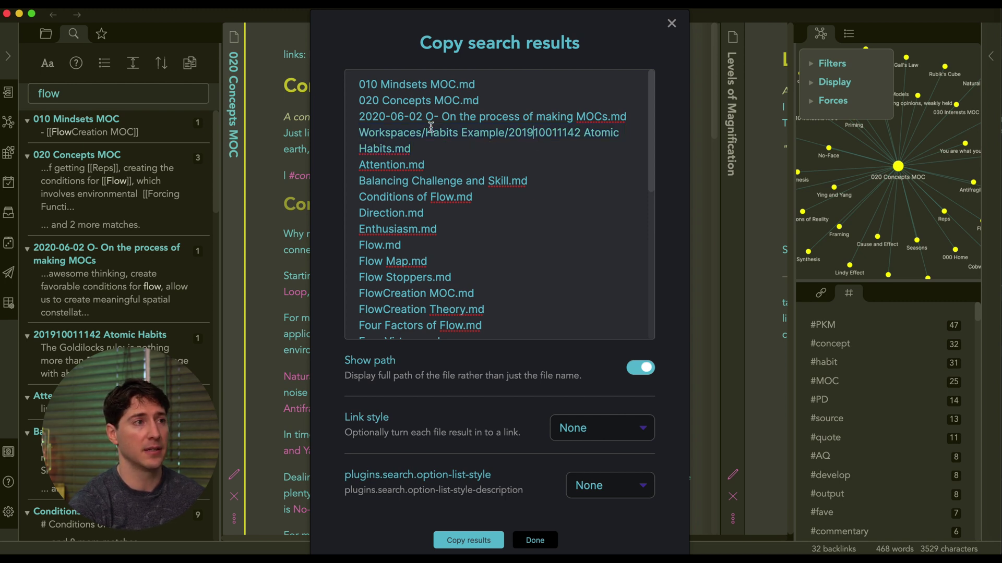
pyautogui.click(548, 142)
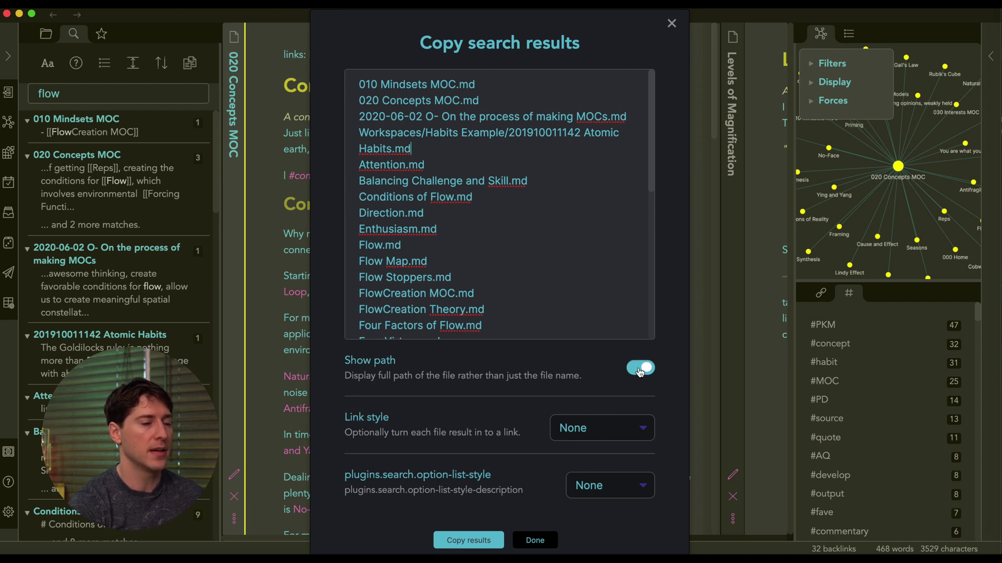
pyautogui.click(640, 369)
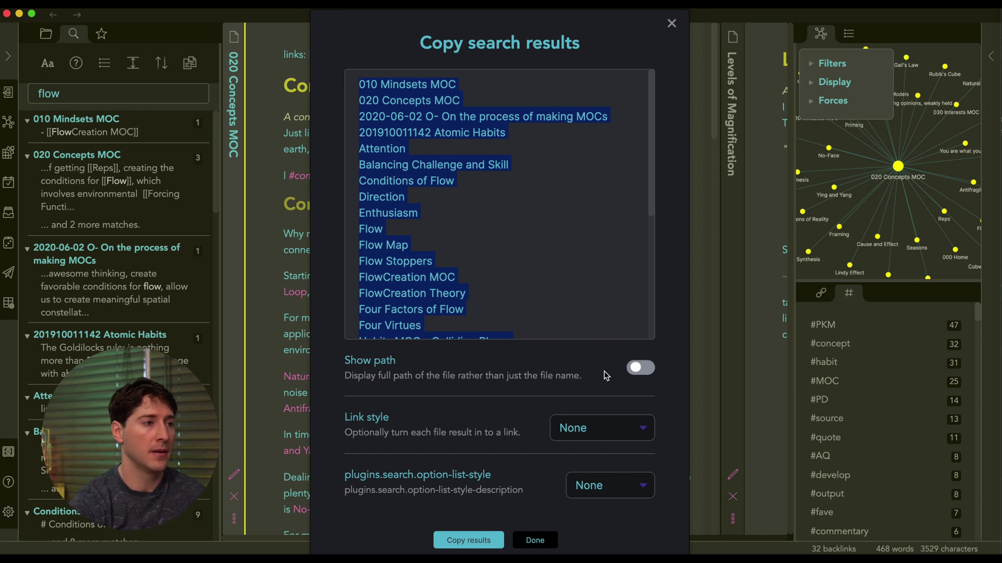
# Format the copied results as Wikilinks with Dash (-) list bullets.
pyautogui.click(391, 436)
pyautogui.click(597, 436)
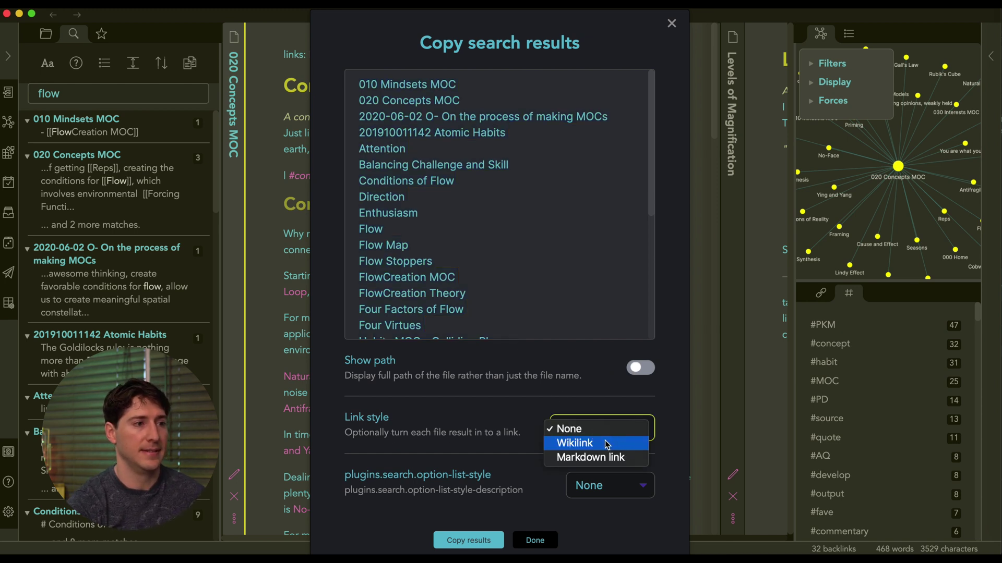
pyautogui.click(602, 444)
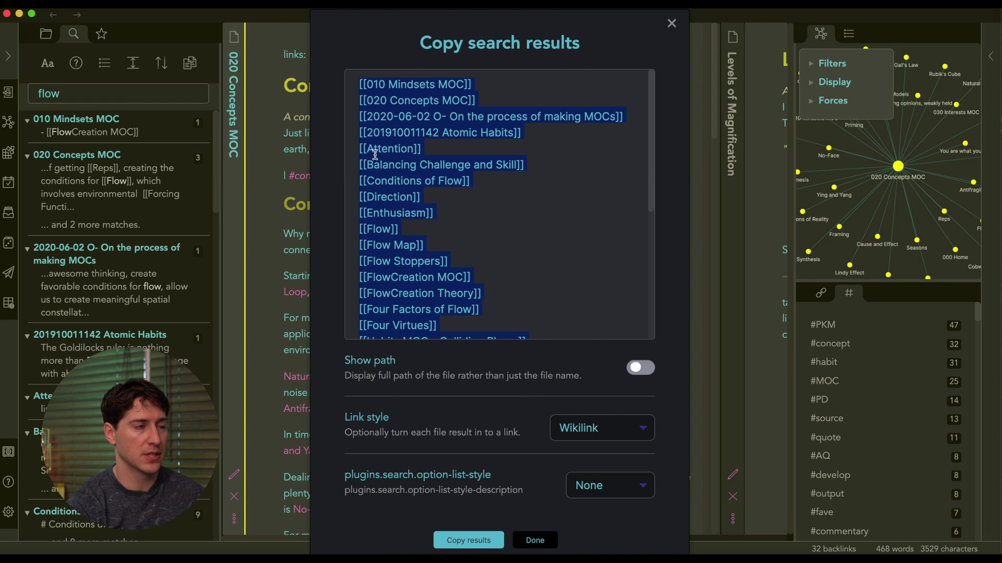
pyautogui.click(534, 164)
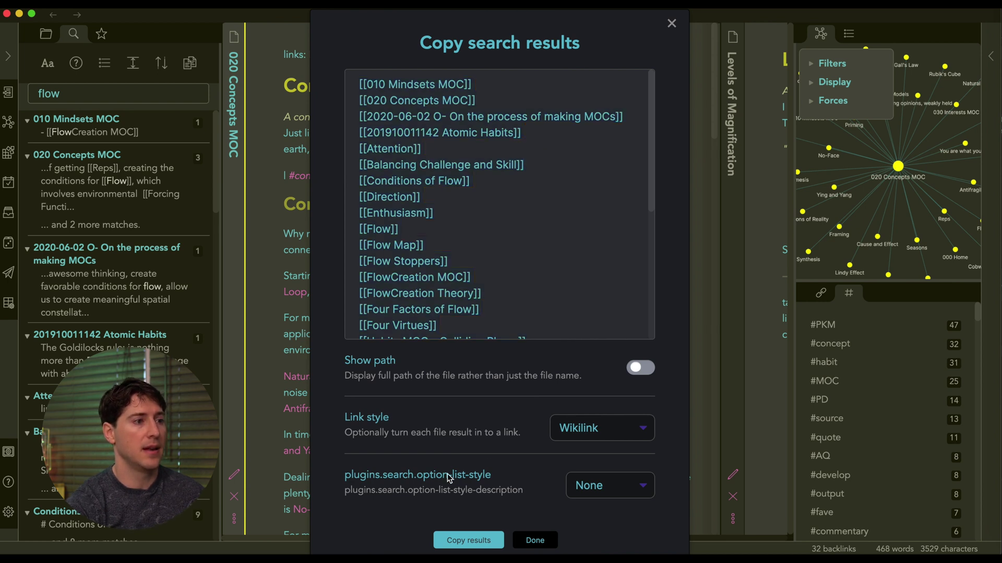
pyautogui.click(574, 487)
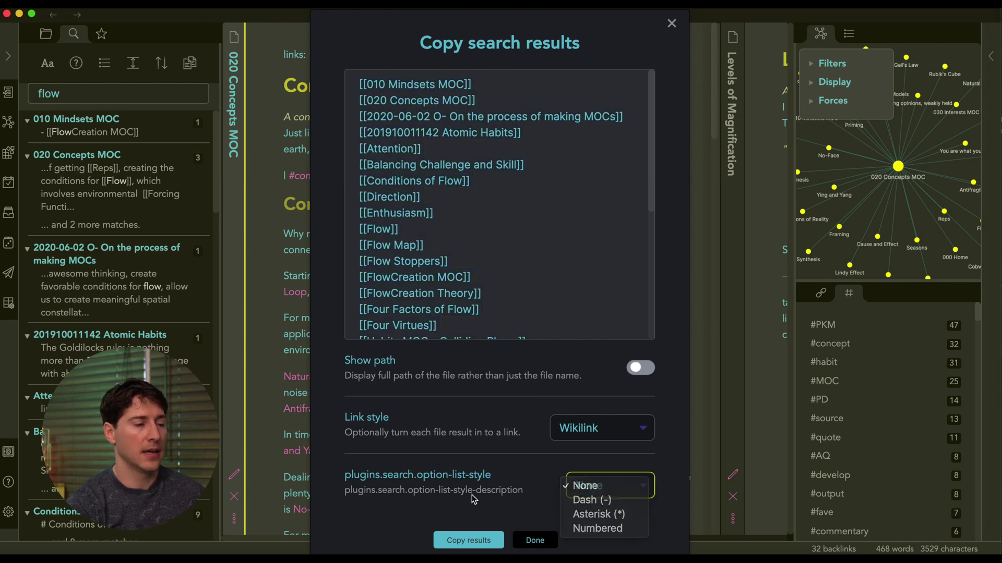
pyautogui.press('Escape')
pyautogui.click(416, 122)
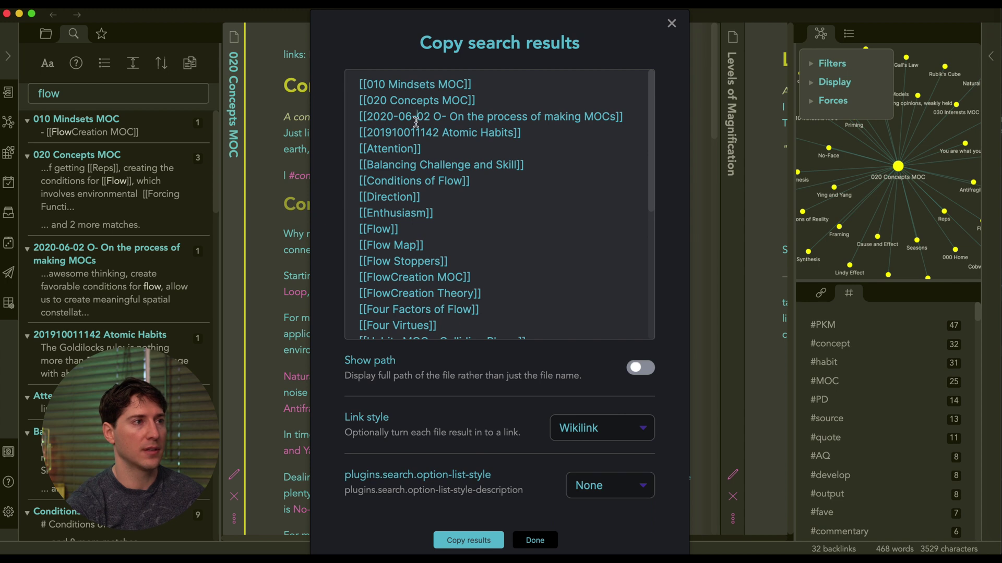
pyautogui.click(632, 494)
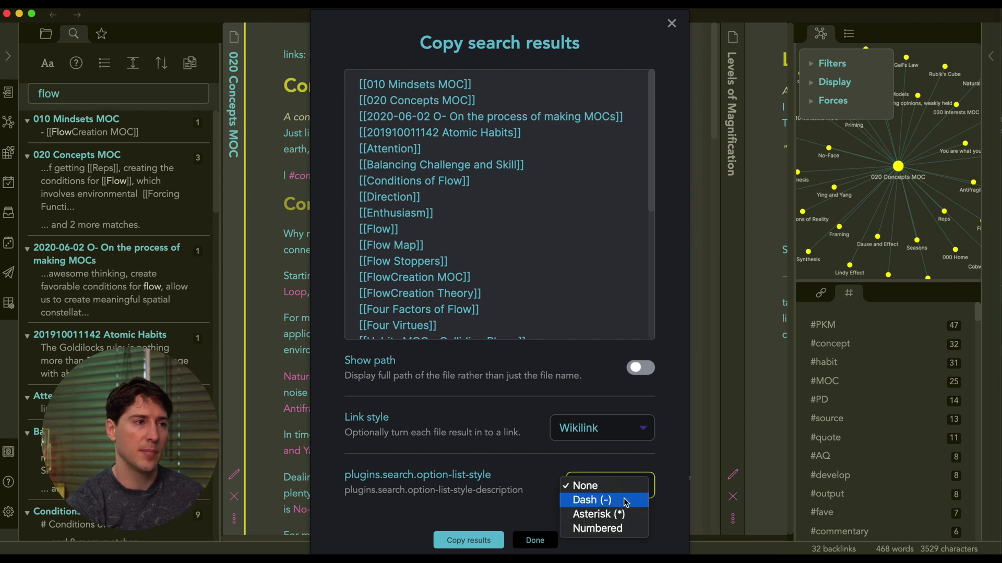
pyautogui.click(626, 500)
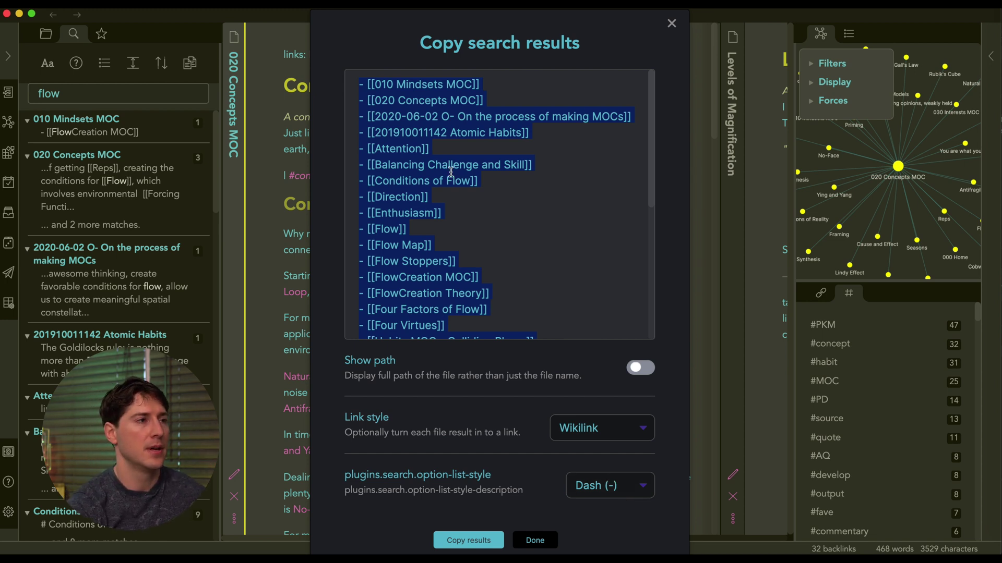
pyautogui.click(485, 211)
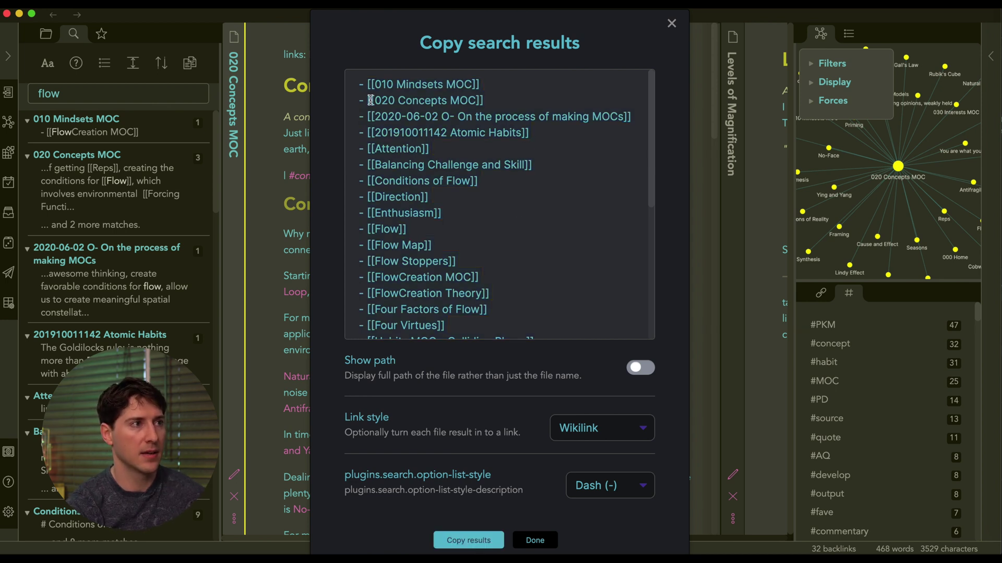
# Copy the dashed wikilink results to the clipboard and close the dialog.
pyautogui.moveTo(359, 99); pyautogui.dragTo(460, 148)
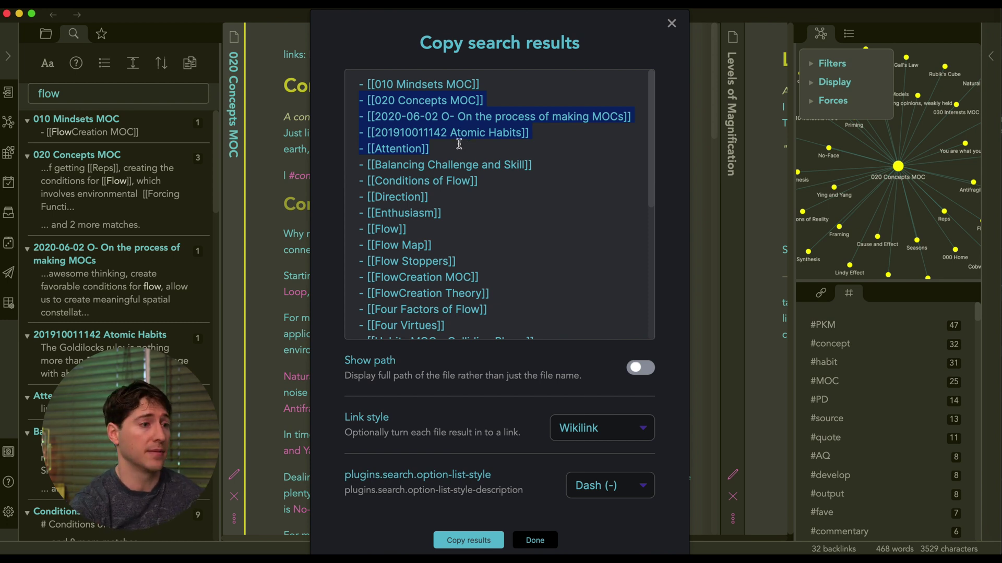
pyautogui.click(482, 223)
pyautogui.moveTo(416, 115); pyautogui.dragTo(504, 211)
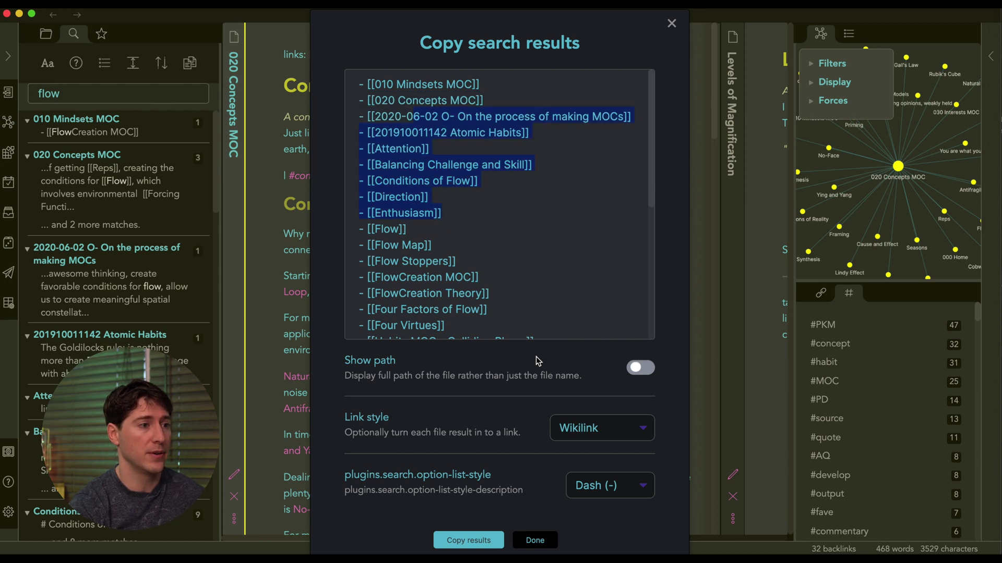
pyautogui.click(462, 543)
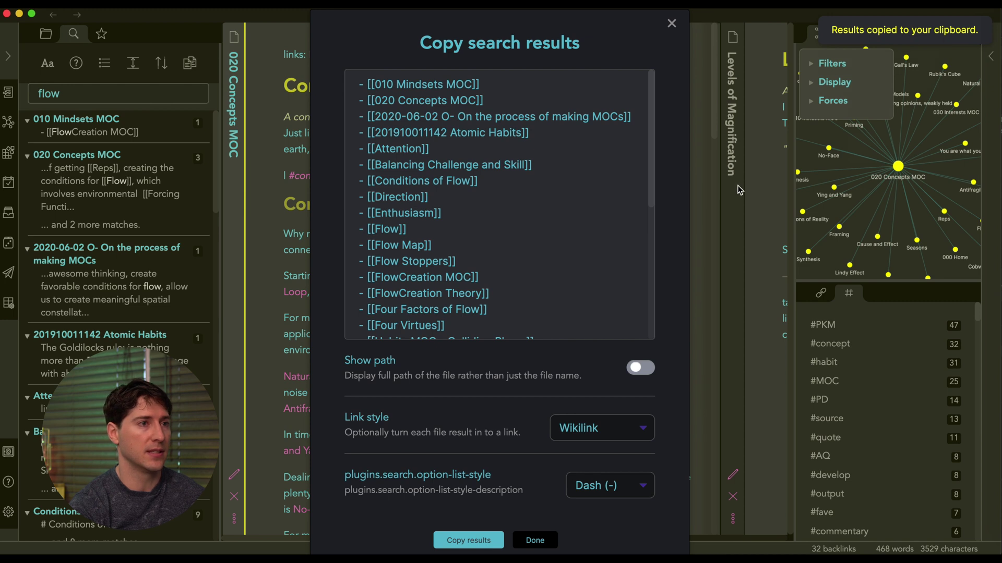
pyautogui.press('Escape')
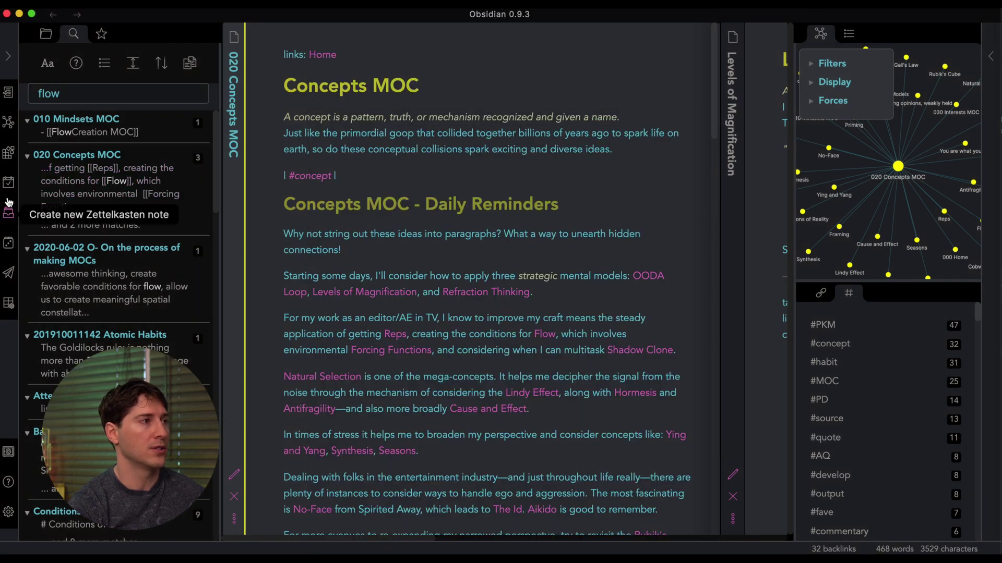
# Open today's note 2020-10-05 and start a new top line with #.
pyautogui.click(8, 192)
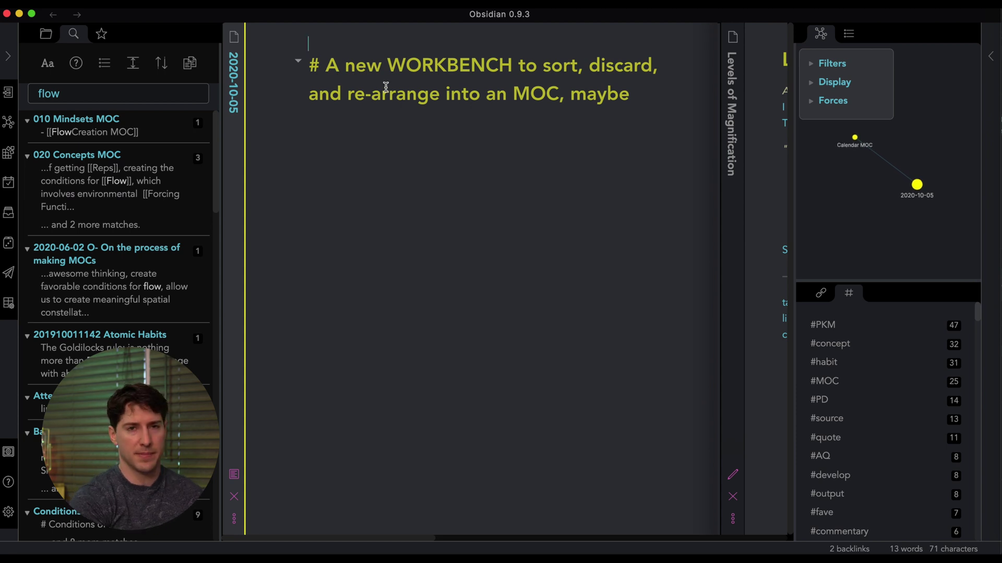
pyautogui.press('Return')
pyautogui.press('Up')
pyautogui.write('#')
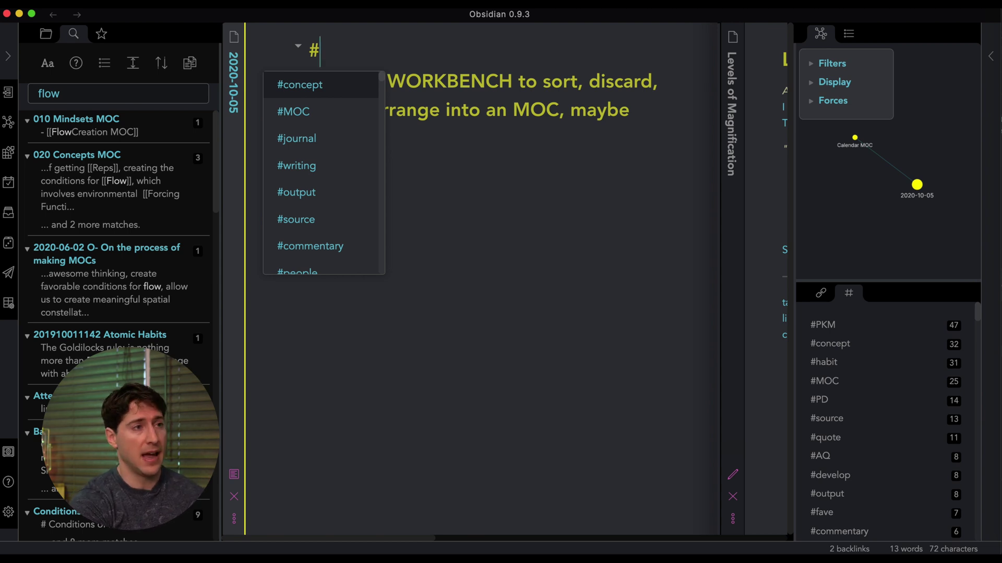
# Type 'workbenc' after the # on the top line to begin the #workbench tag.
pyautogui.write('work')
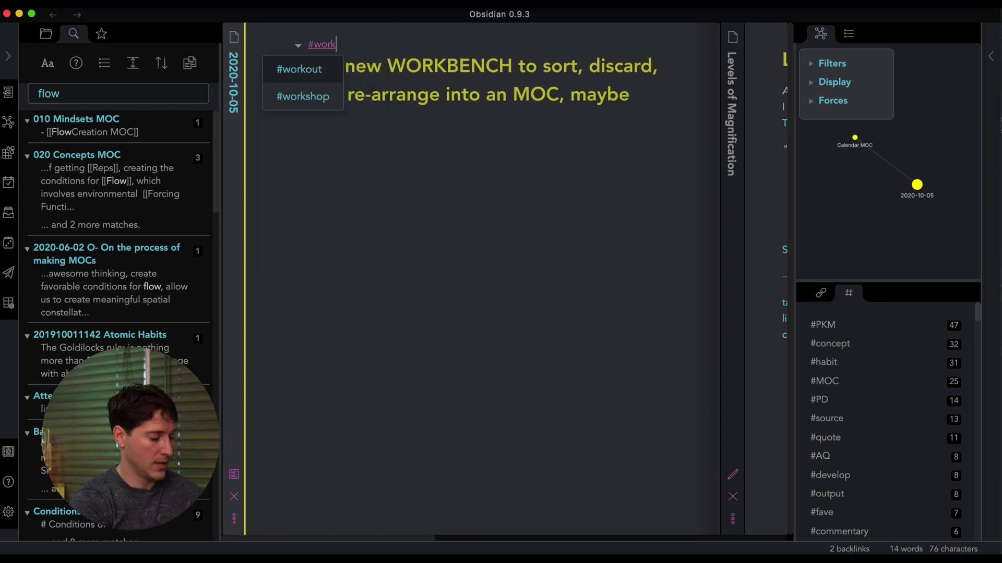
pyautogui.write('bench')
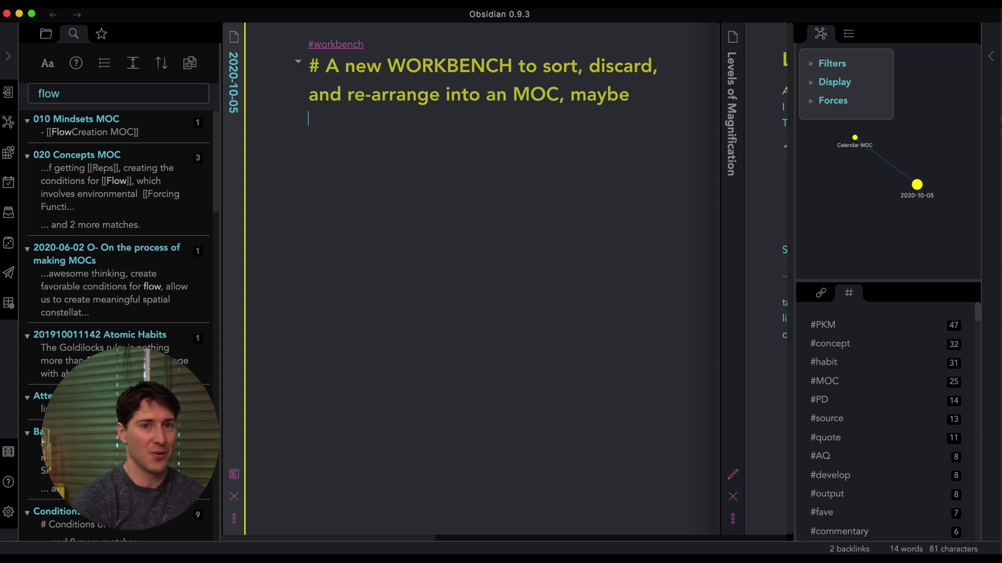
# Paste the copied flow wikilink list under the WORKBENCH heading.
pyautogui.press('super+v')
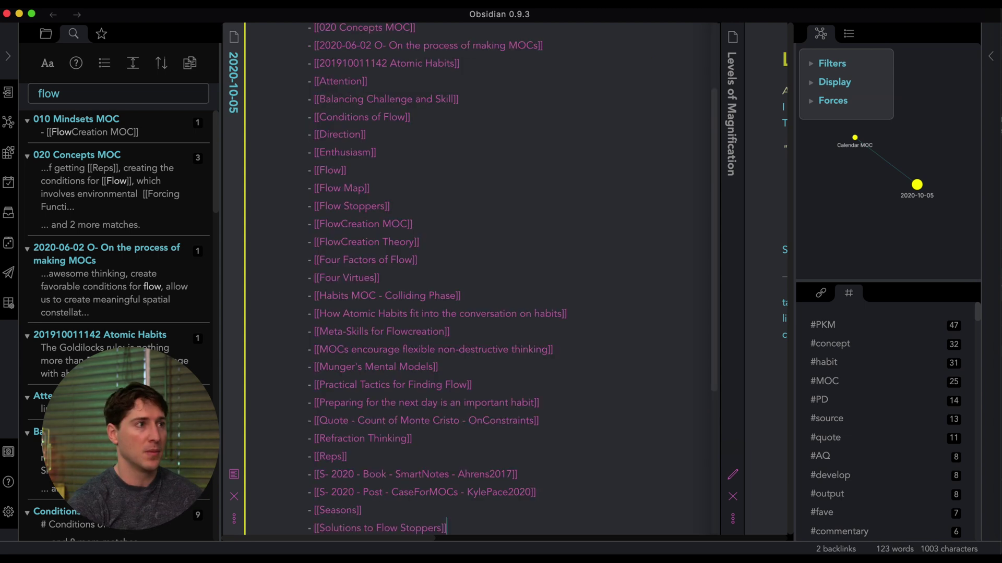
pyautogui.scroll(3, 561, 179)
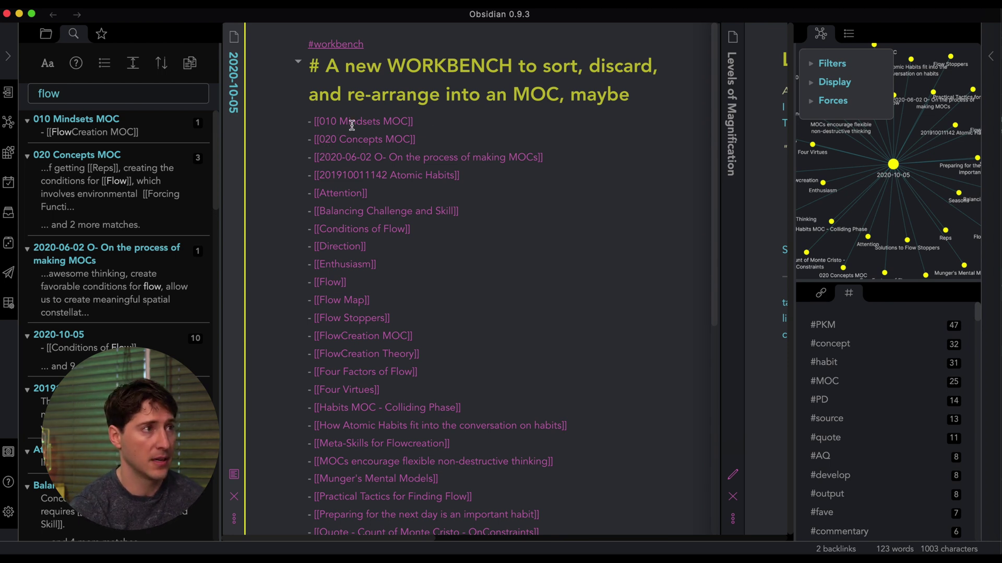
pyautogui.moveTo(393, 121)
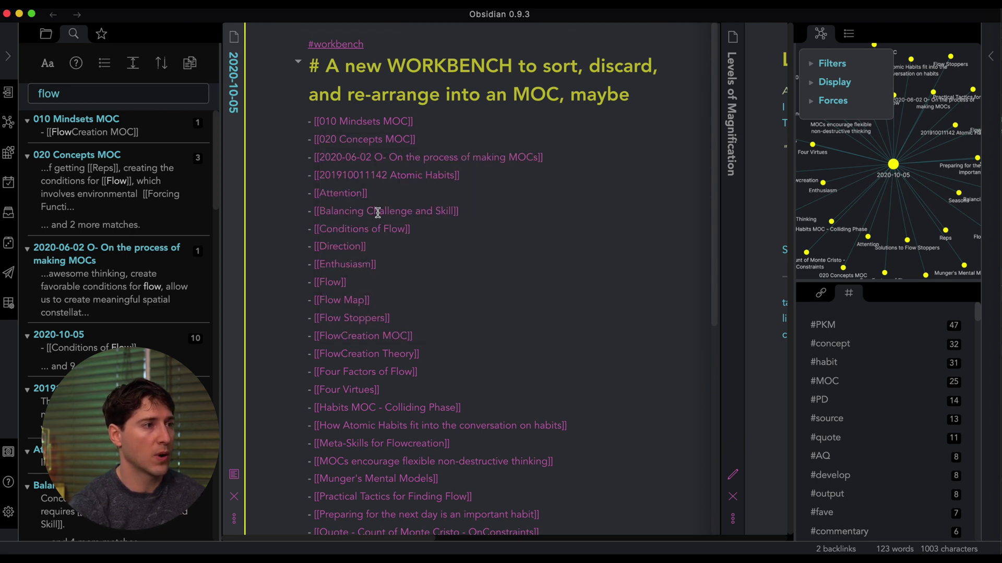
pyautogui.scroll(-6, 384, 209)
pyautogui.scroll(6, 410, 256)
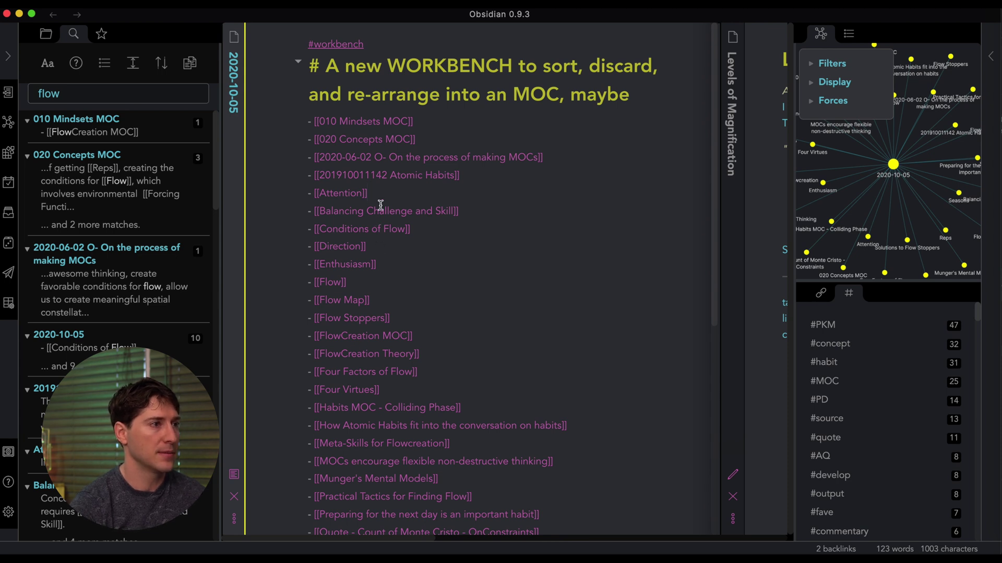
# Remove the first four links so the list begins with [[Attention]].
pyautogui.moveTo(309, 121); pyautogui.dragTo(429, 137)
pyautogui.press('super+x')
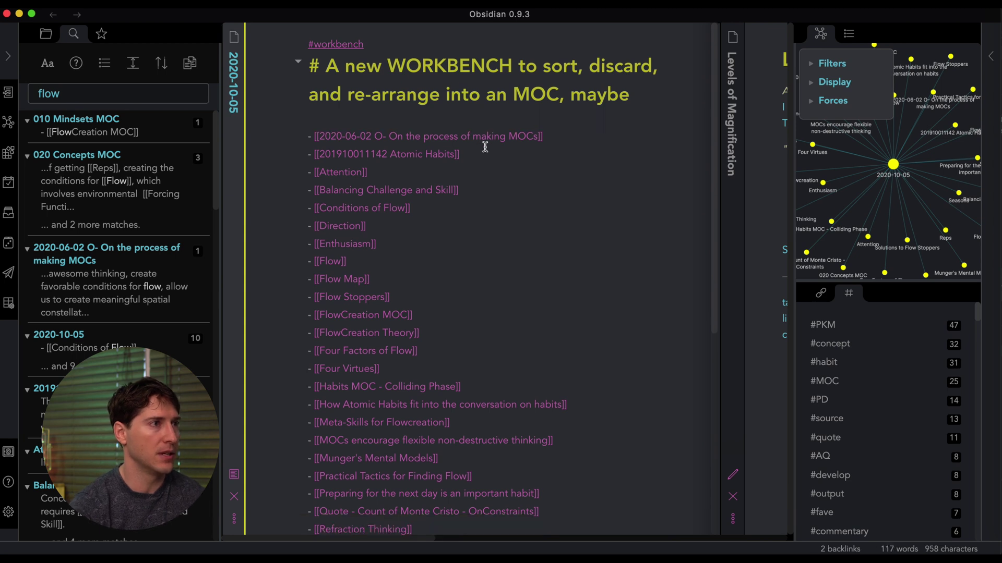
pyautogui.moveTo(478, 153); pyautogui.dragTo(277, 130)
pyautogui.press('super+x')
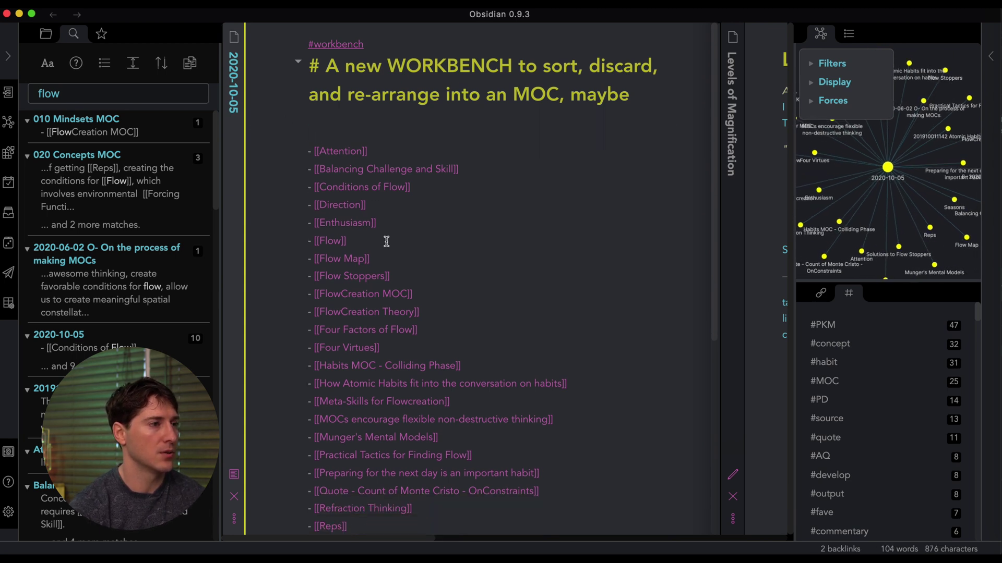
pyautogui.scroll(-5, 385, 241)
pyautogui.scroll(5, 386, 243)
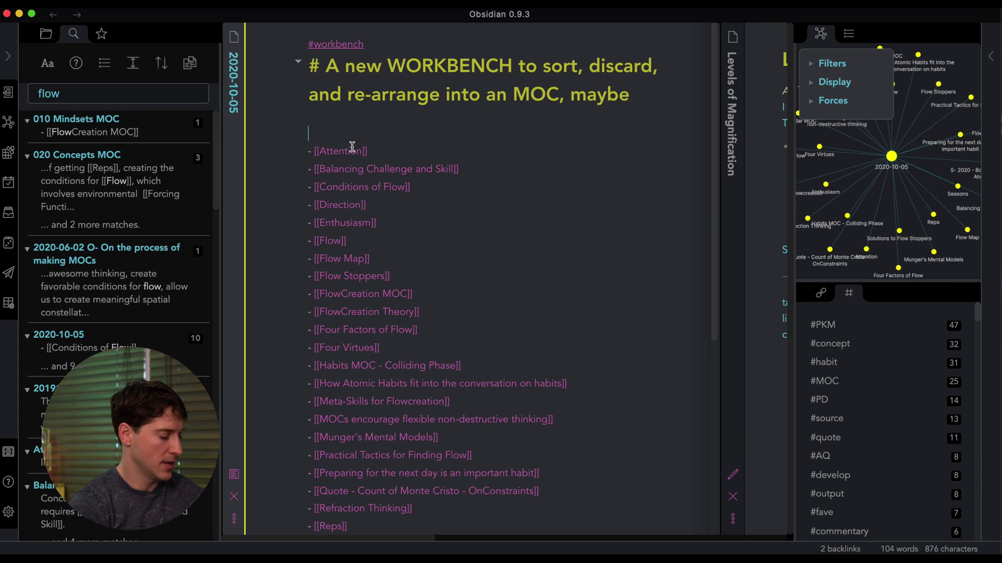
# Add a '### Categoried XYZ' heading and delete the links from Attention to Four Factors of Flow.
pyautogui.write('### Ca')
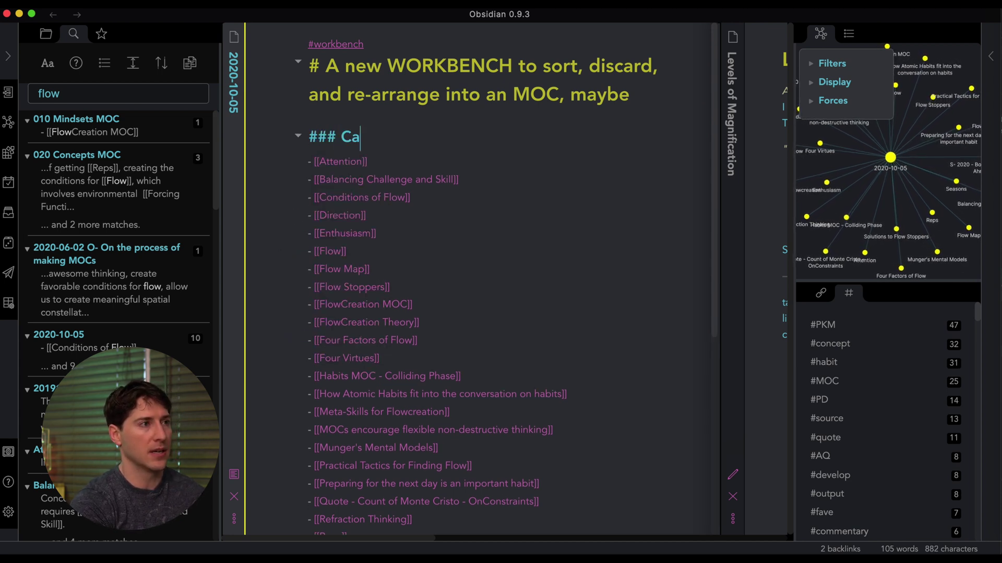
pyautogui.write('tegoried ')
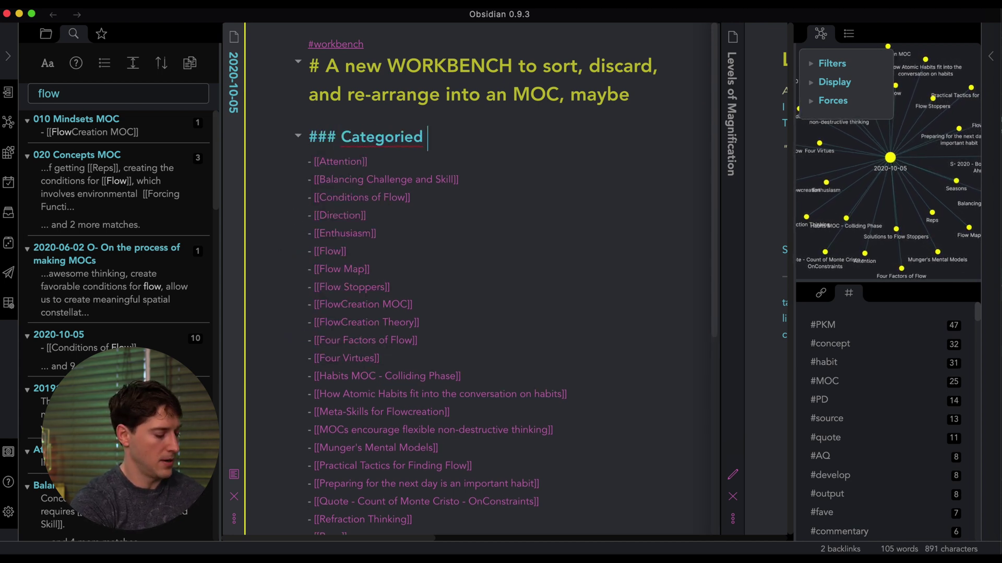
pyautogui.write('XYZ')
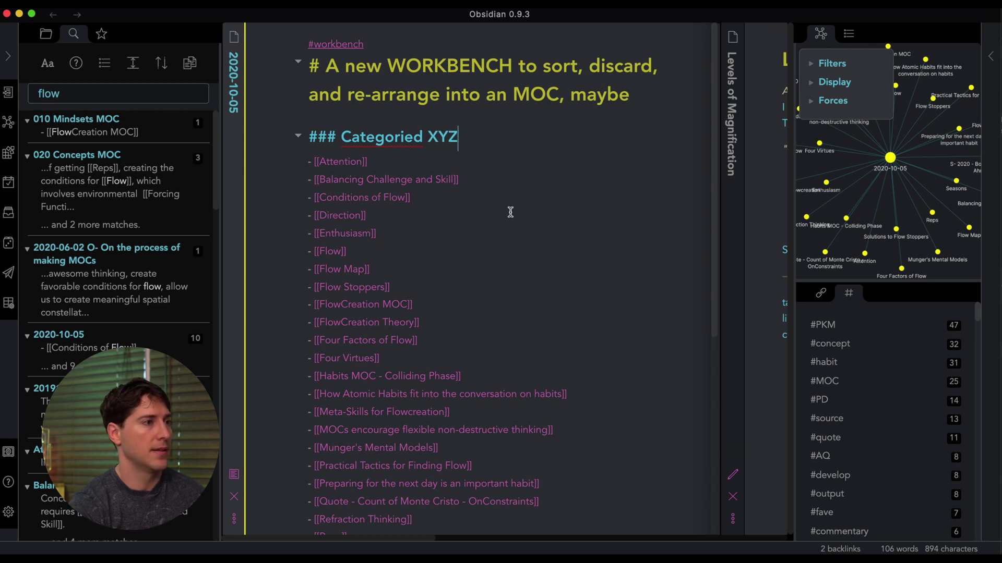
pyautogui.click(443, 339)
pyautogui.scroll(-2, 486, 370)
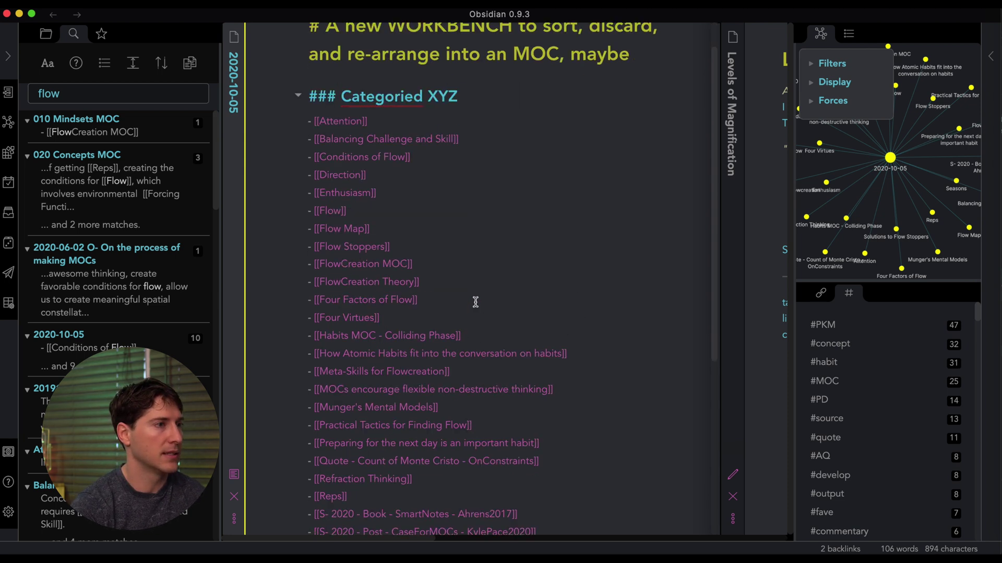
pyautogui.moveTo(474, 297); pyautogui.dragTo(287, 123)
pyautogui.press('BackSpace')
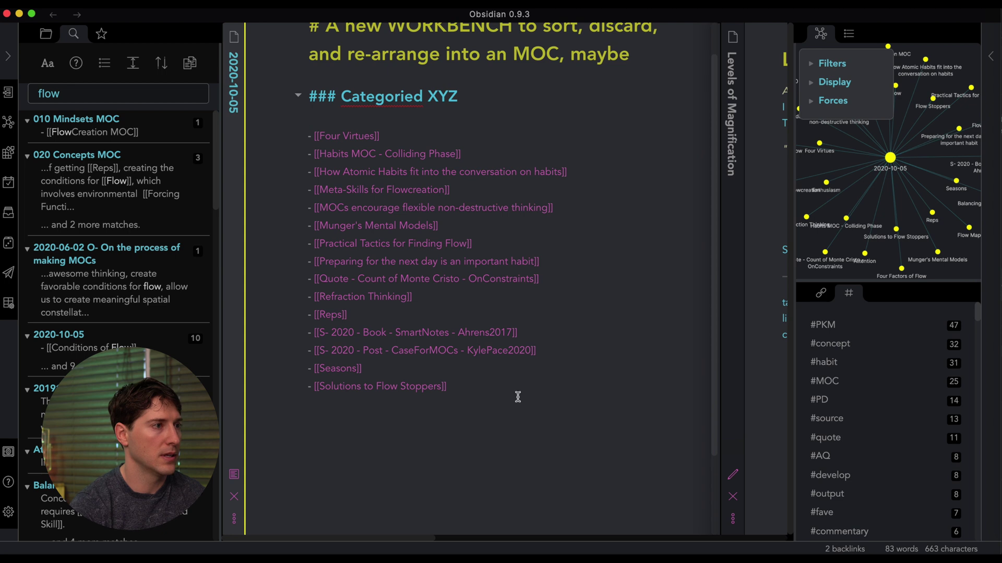
# Delete Practical Tactics through Solutions to Flow Stoppers, remove the blank line, and move Four Virtues down.
pyautogui.moveTo(516, 397); pyautogui.dragTo(272, 239)
pyautogui.press('BackSpace')
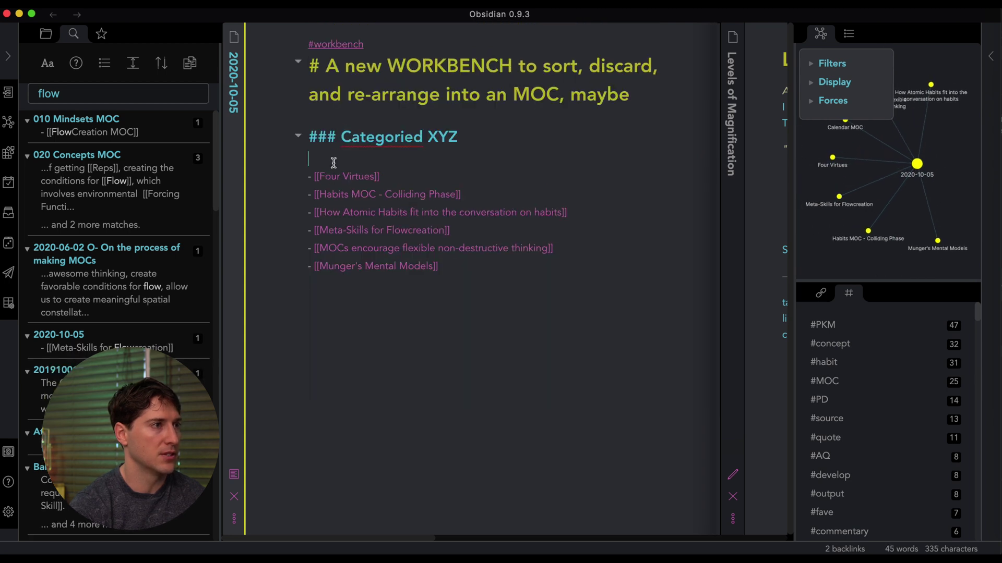
pyautogui.click(336, 163)
pyautogui.press('BackSpace')
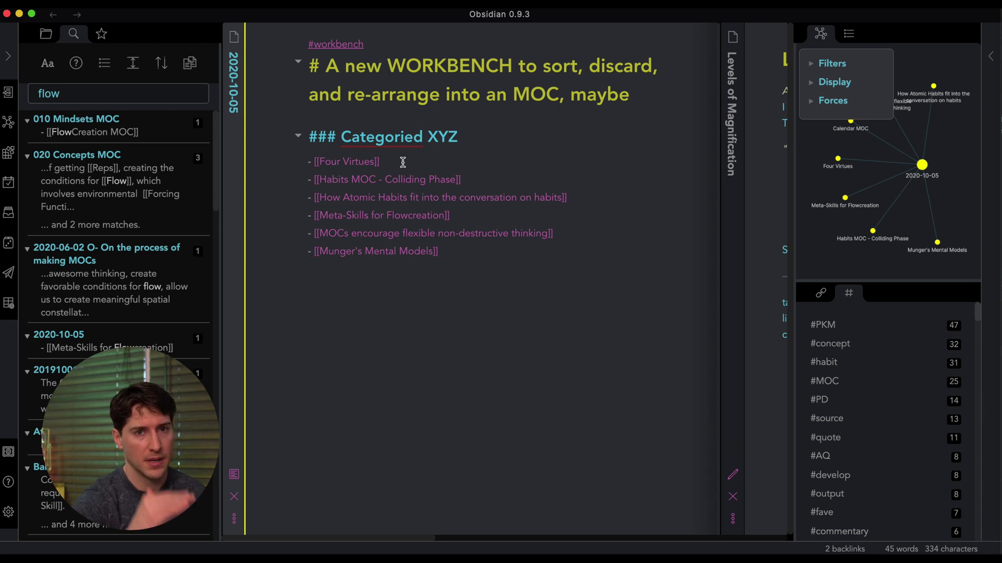
pyautogui.hotkey('alt', 'Down')
pyautogui.hotkey('alt', 'Down')
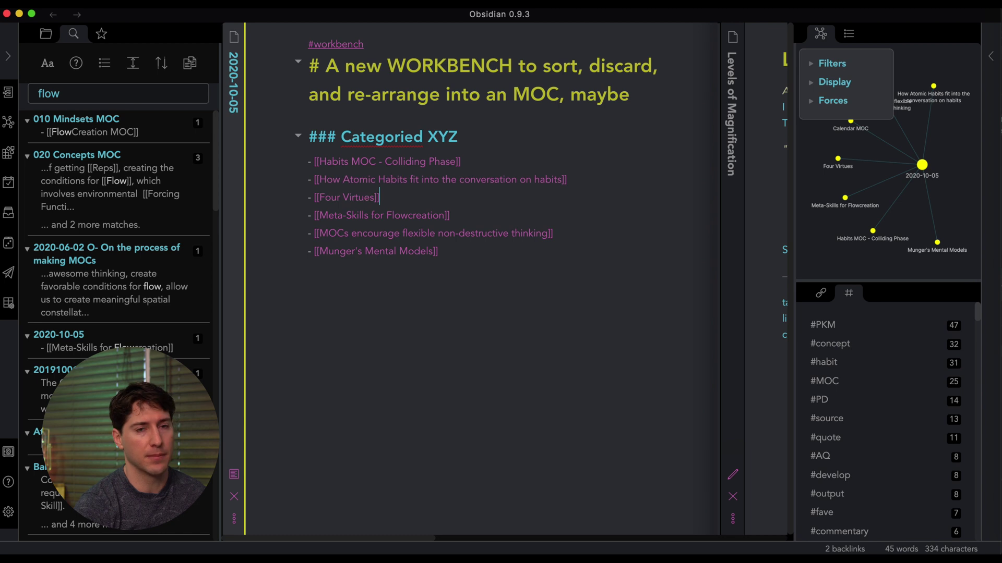
# Move the [[Four Virtues]] link back to the top of the list.
pyautogui.hotkey('alt', 'Up')
pyautogui.hotkey('alt', 'Up')
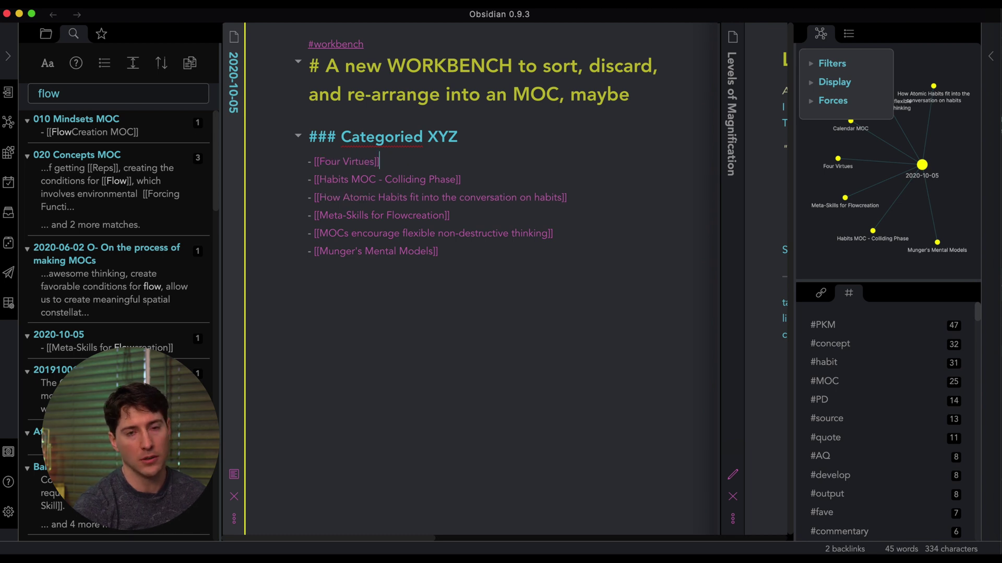
pyautogui.hotkey('alt', 'Down')
pyautogui.hotkey('alt', 'Down')
pyautogui.hotkey('alt', 'Down')
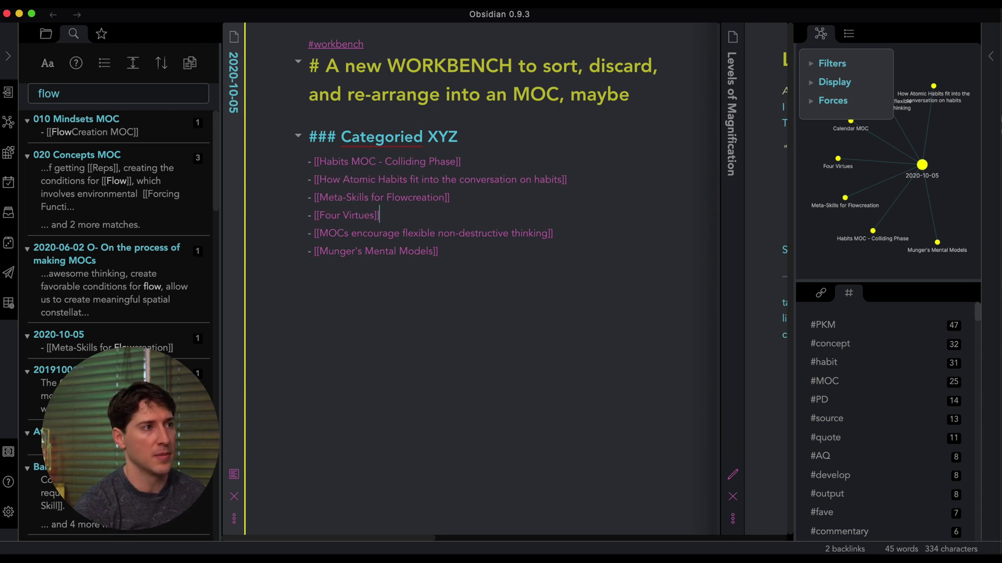
pyautogui.hotkey('alt', 'Up')
pyautogui.hotkey('alt', 'Up')
pyautogui.hotkey('alt', 'Up')
pyautogui.hotkey('alt', 'Down')
pyautogui.hotkey('alt', 'Down')
pyautogui.hotkey('alt', 'Down')
pyautogui.hotkey('alt', 'Down')
pyautogui.hotkey('alt', 'Down')
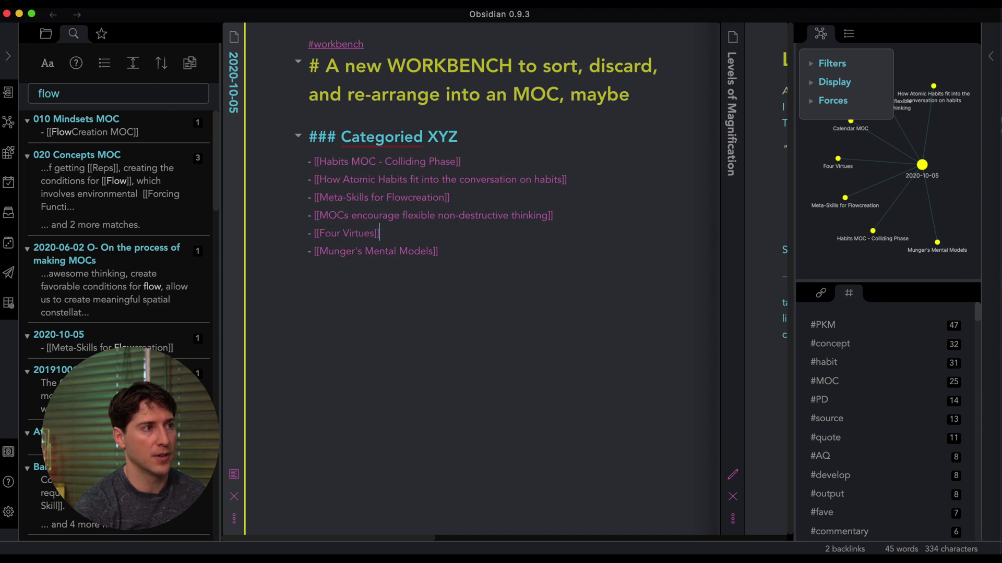
pyautogui.hotkey('alt', 'Up')
pyautogui.hotkey('alt', 'Up')
pyautogui.hotkey('alt', 'Up')
pyautogui.hotkey('alt', 'Up')
pyautogui.hotkey('alt', 'Up')
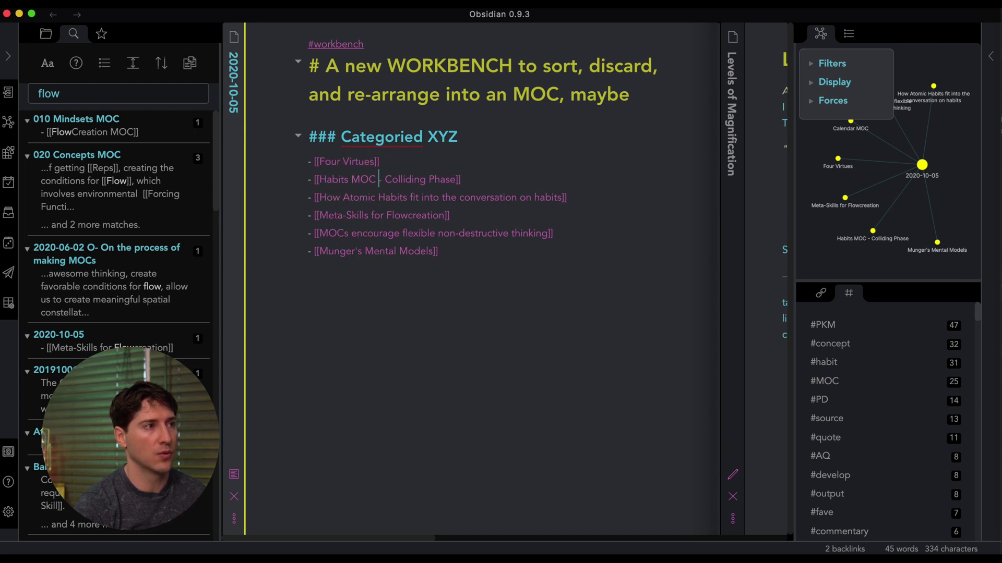
# Move the Habits MOC - Colliding Phase link below the How Atomic Habits link.
pyautogui.click(377, 178)
pyautogui.hotkey('alt', 'Down')
pyautogui.press('Down')
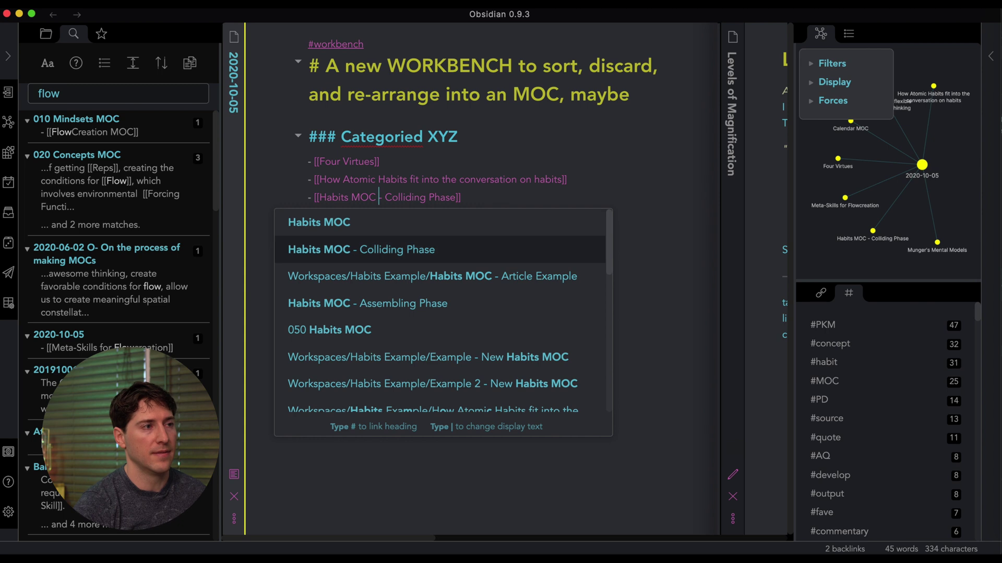
pyautogui.press('Escape')
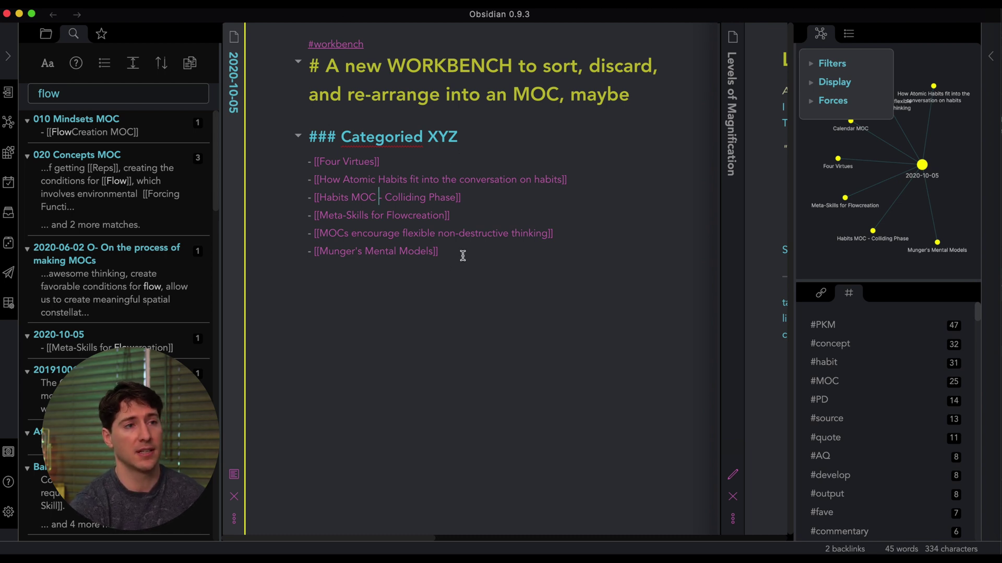
pyautogui.moveTo(460, 255); pyautogui.dragTo(307, 158)
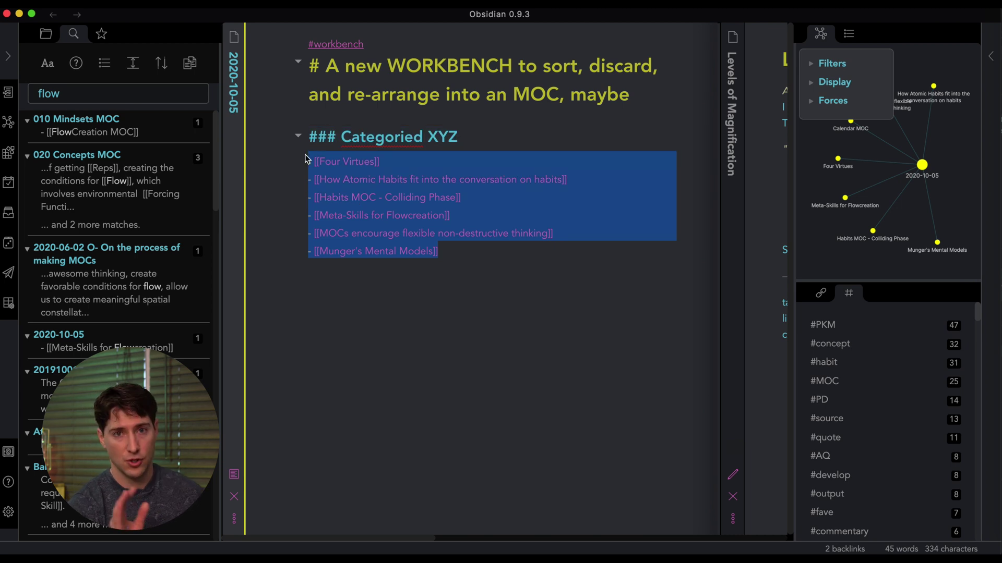
# Paste the full flow link list over the six trimmed links, then open the global graph.
pyautogui.press('super+v')
pyautogui.scroll(3, 432, 351)
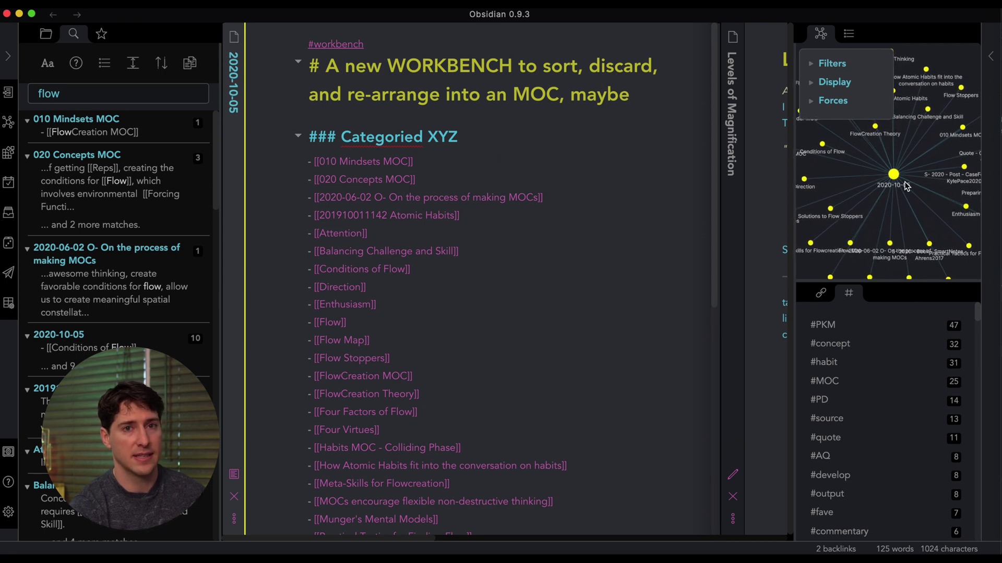
pyautogui.click(9, 122)
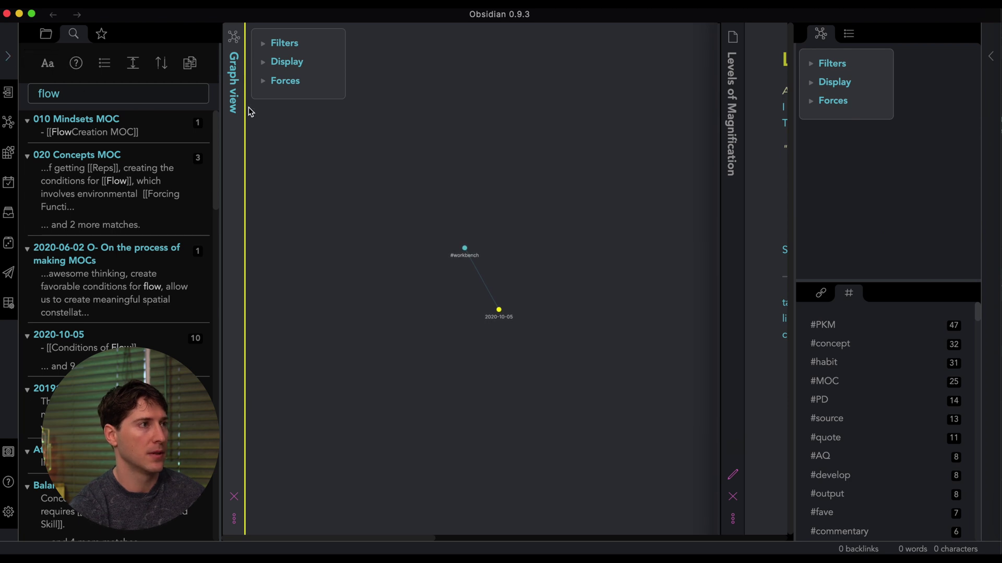
# Clear the #workbench file filter so the graph shows every note, then return to the 2020-10-05 note.
pyautogui.click(282, 43)
pyautogui.click(316, 65)
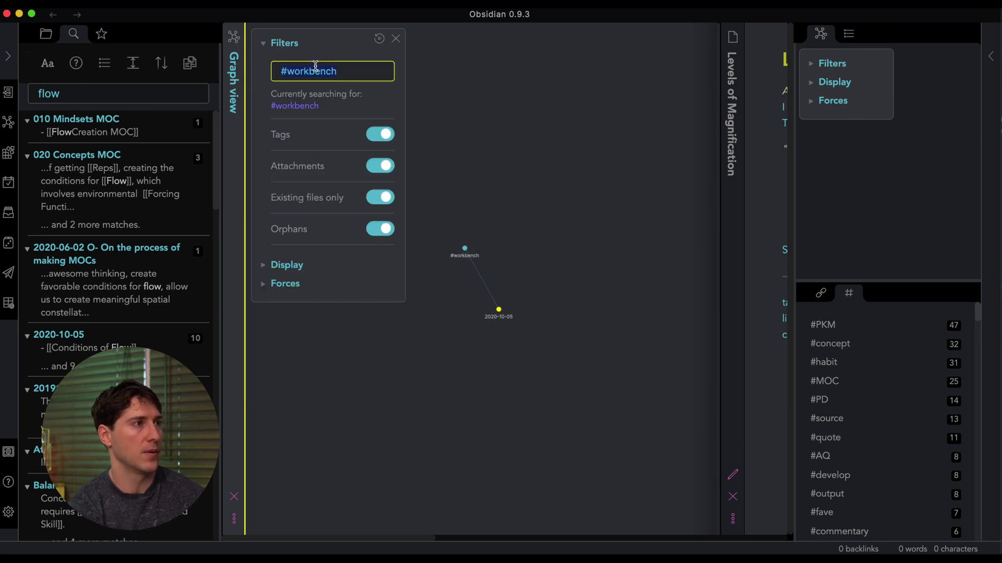
pyautogui.click(386, 71)
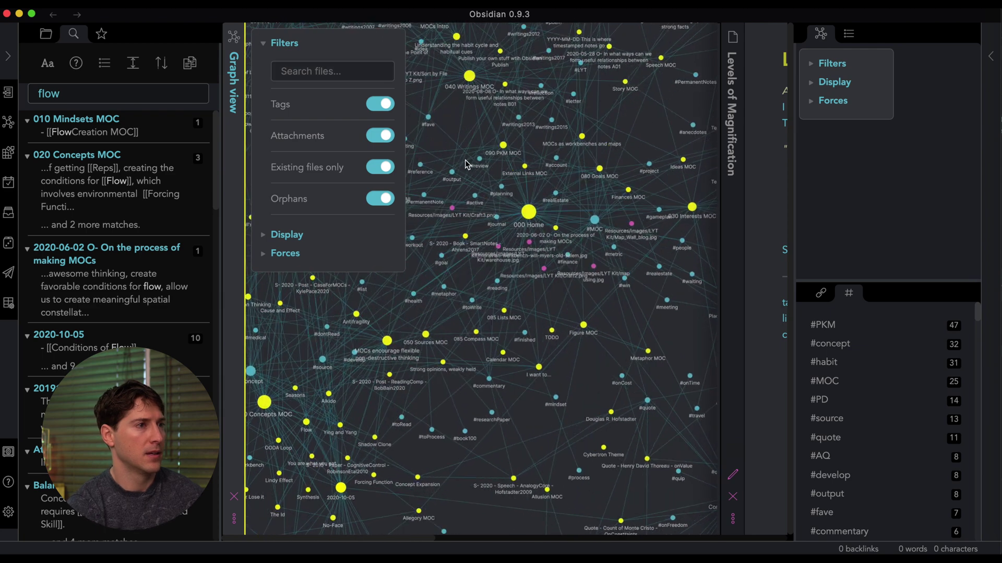
pyautogui.scroll(-5, 465, 160)
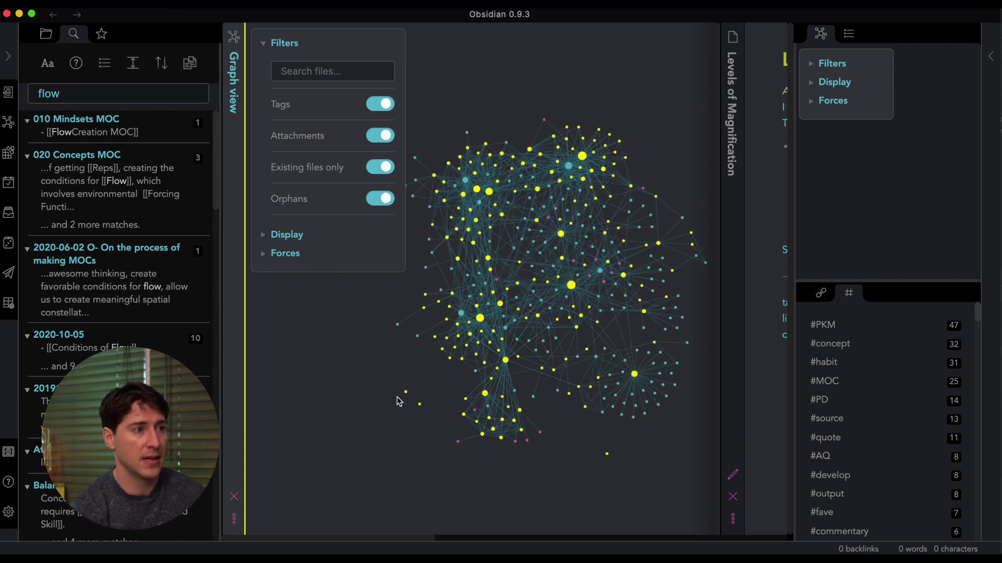
pyautogui.click(505, 359)
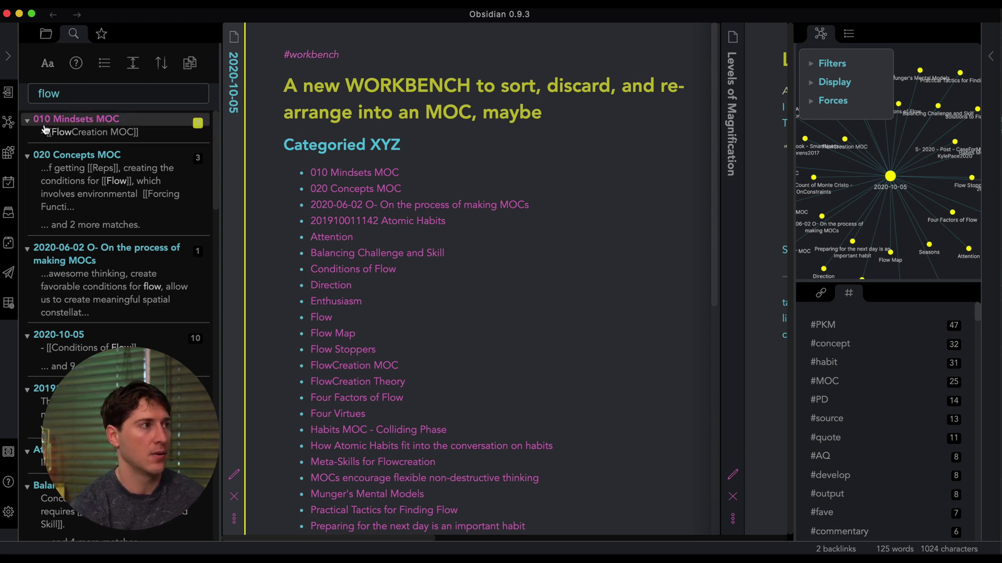
pyautogui.click(7, 124)
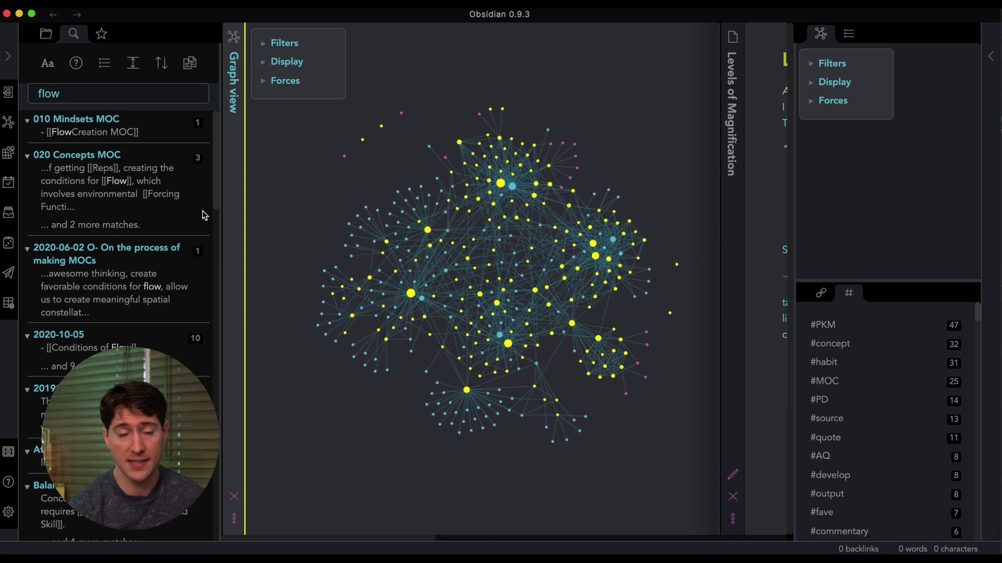
pyautogui.click(282, 44)
# Enter #workbench in the graph's Search files filter box.
pyautogui.click(306, 70)
pyautogui.write('#')
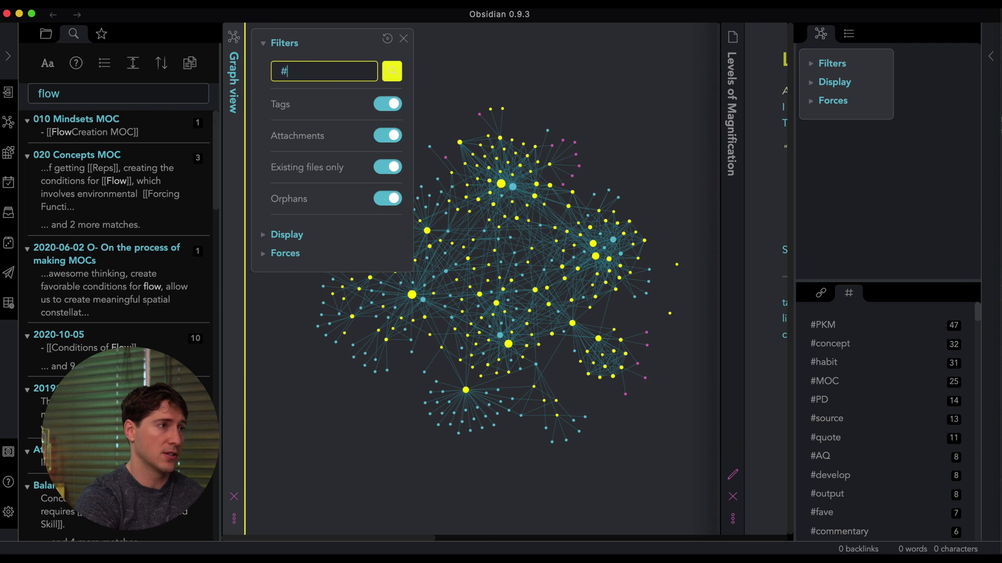
pyautogui.write('workbench')
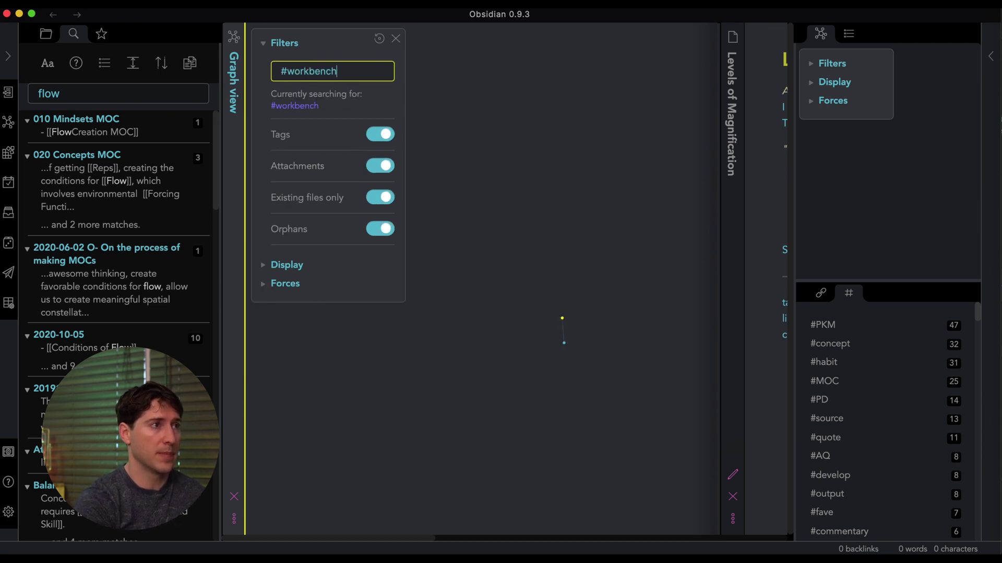